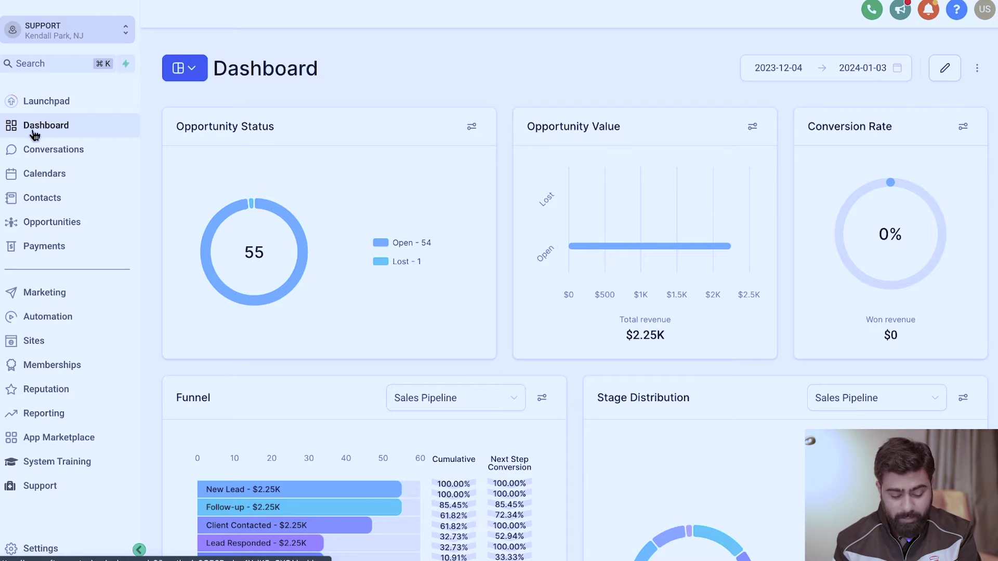
Step: Open the dashboard switcher and review the existing dashboard's funnel and stage distribution charts
{"action": "left_click", "coordinate": [195, 72]}
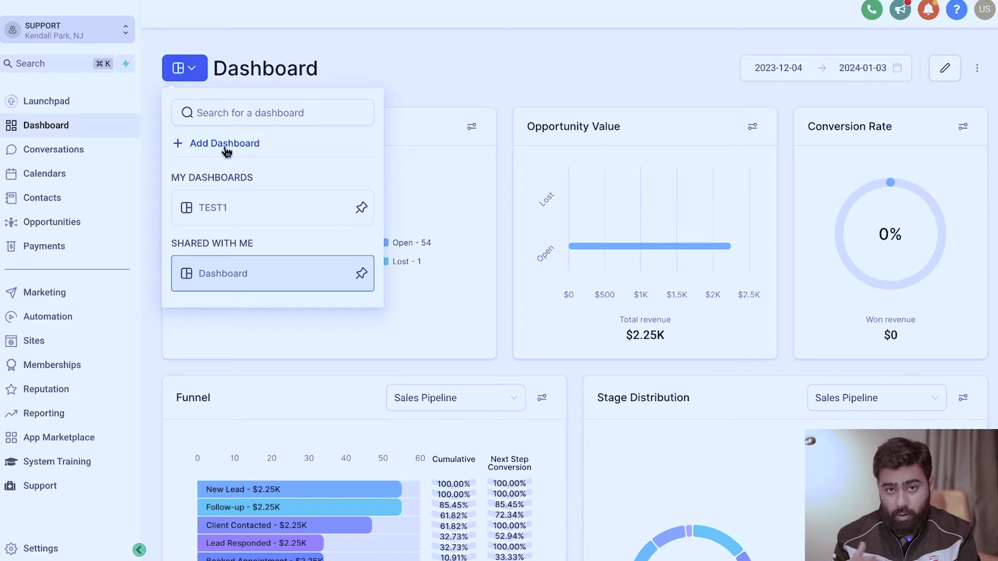
{"action": "scroll", "coordinate": [383, 167], "scroll_direction": "down", "scroll_amount": 8}
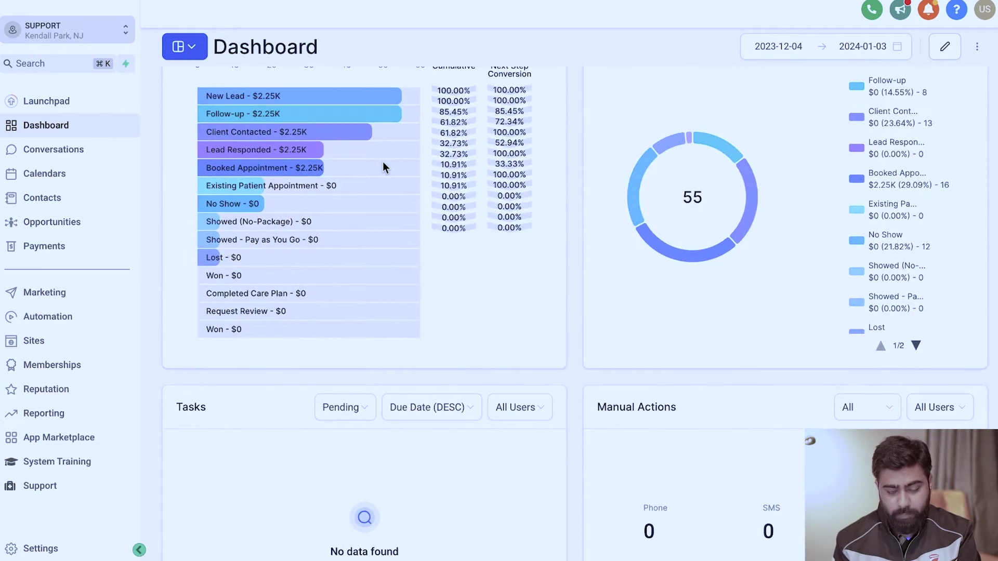
{"action": "scroll", "coordinate": [383, 163], "scroll_direction": "down", "scroll_amount": 10}
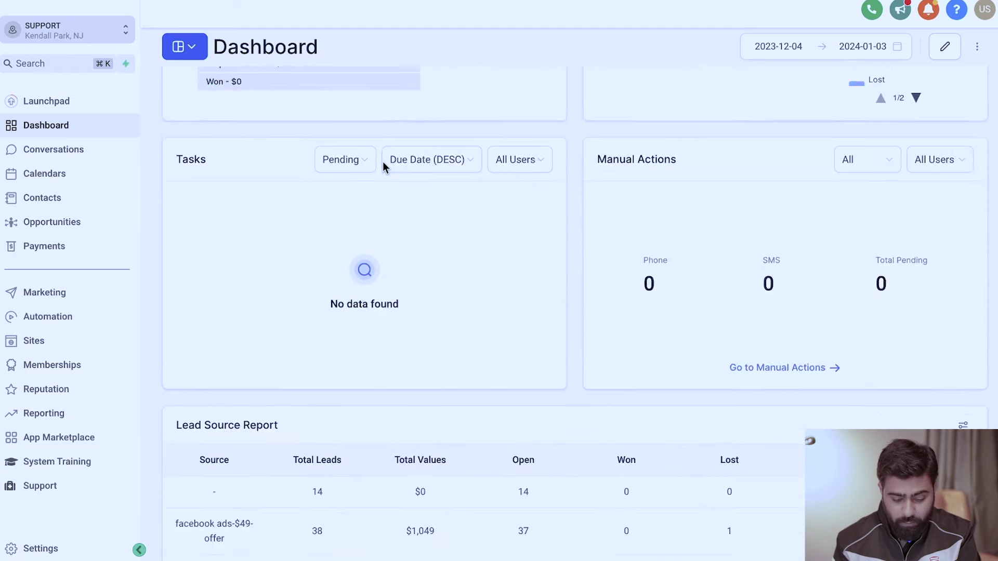
{"action": "scroll", "coordinate": [383, 161], "scroll_direction": "up", "scroll_amount": 13}
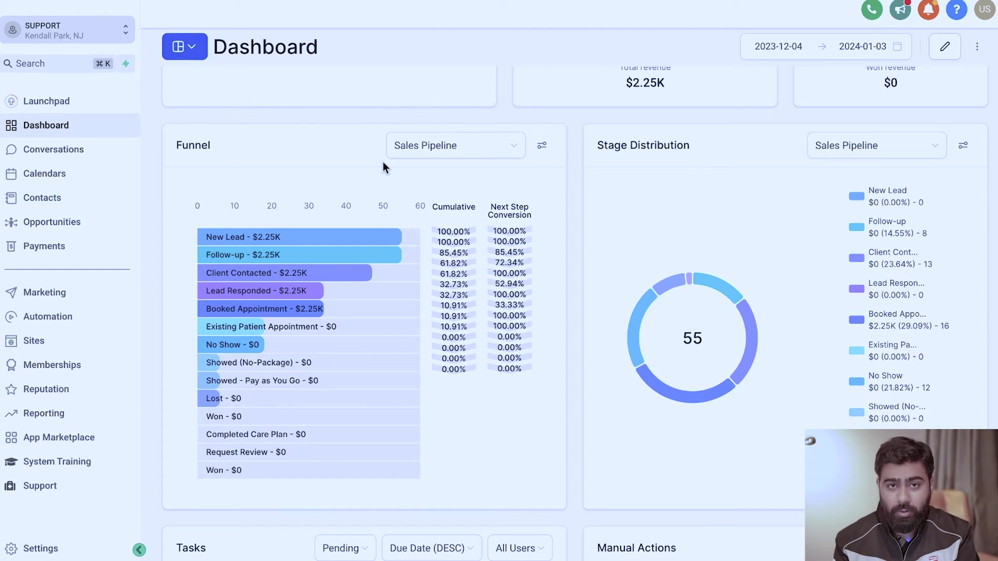
Step: Name the new dashboard 'Chiropractor Sales Dashboard', keep it Private (me), and confirm
{"action": "left_click", "coordinate": [219, 122]}
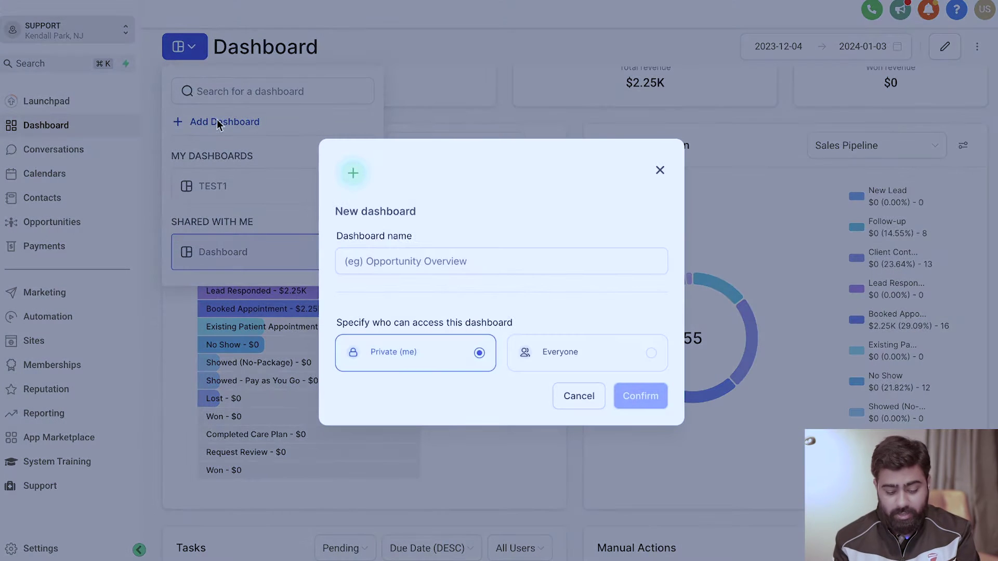
{"action": "left_click", "coordinate": [356, 261]}
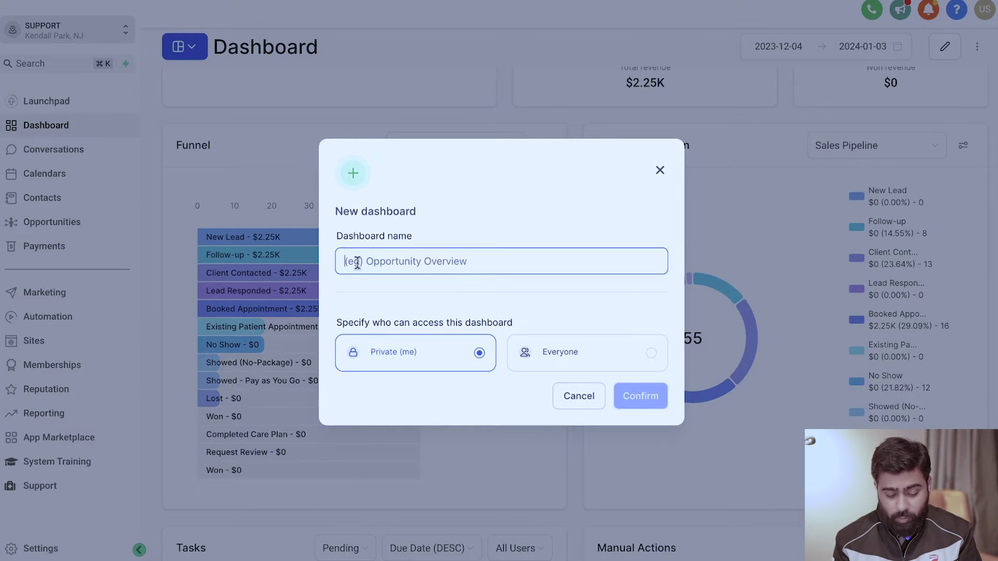
{"action": "type", "text": "Chiropractor"}
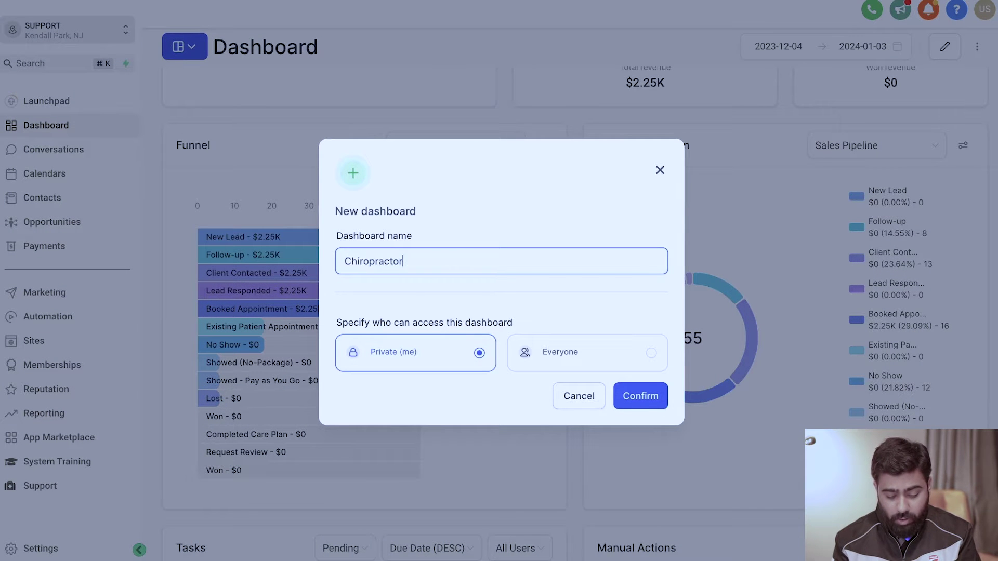
{"action": "type", "text": " Sales Dashboard"}
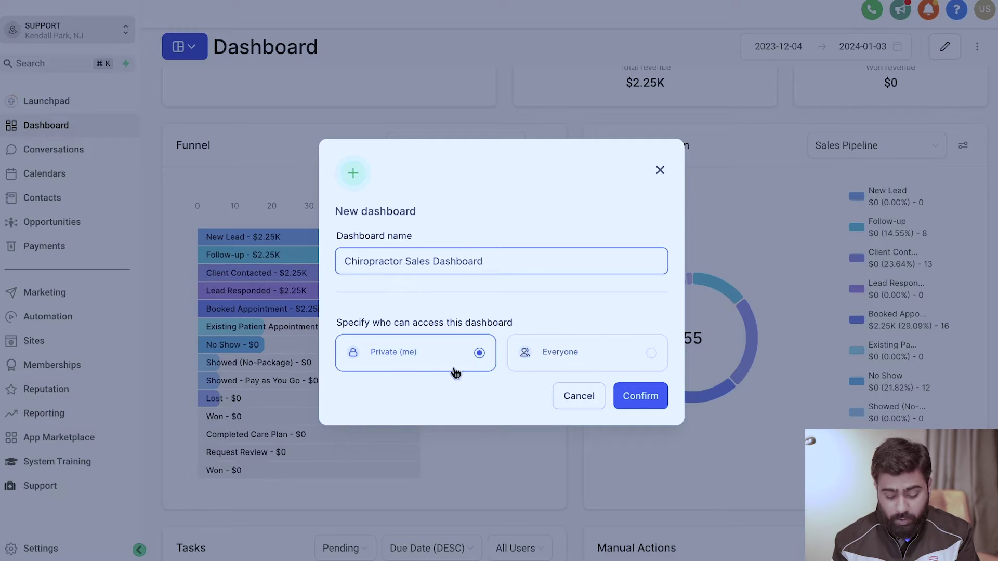
{"action": "left_click", "coordinate": [641, 397]}
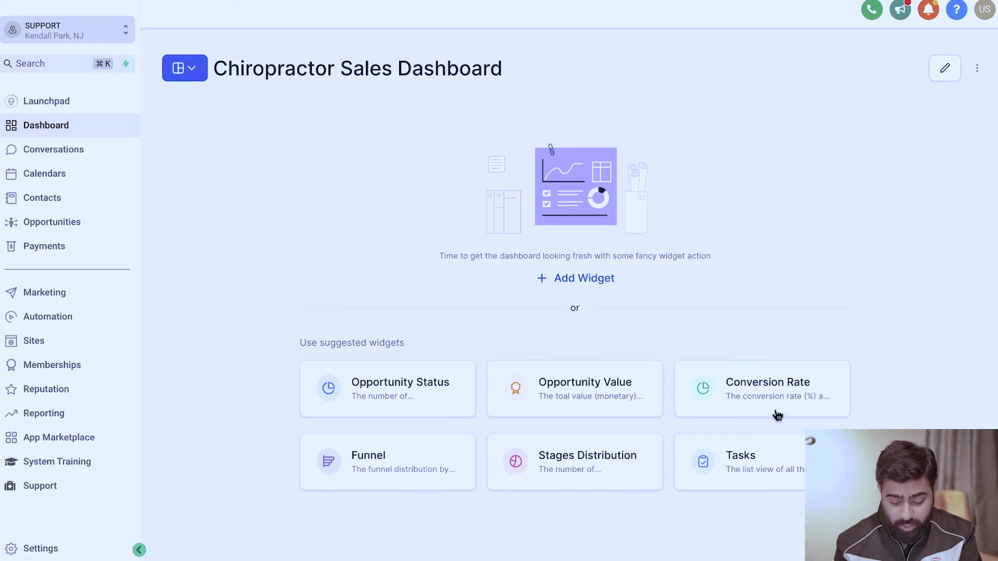
Step: Add the suggested Conversion Rate widget, then delete it to leave the canvas empty
{"action": "left_click", "coordinate": [746, 384]}
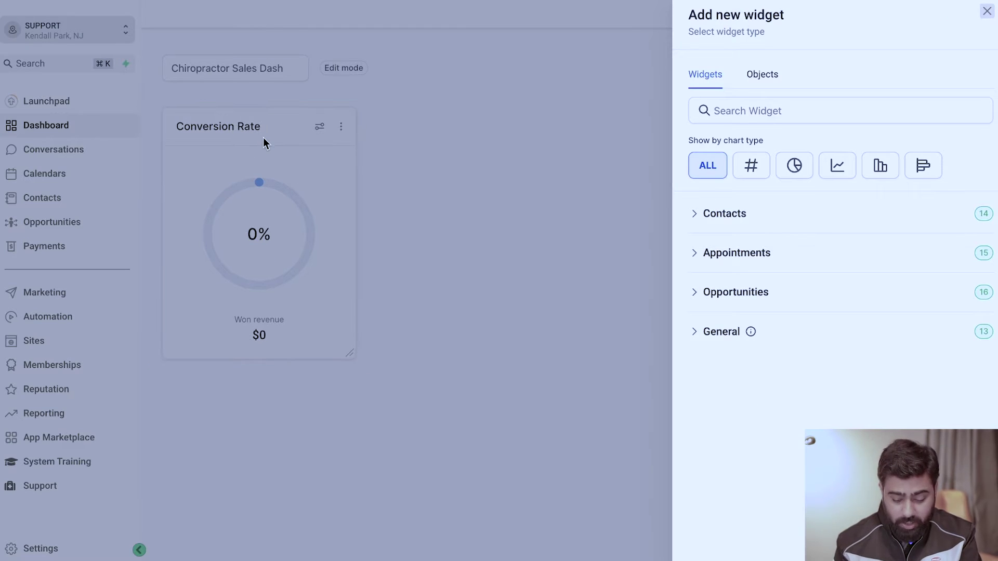
{"action": "left_click", "coordinate": [987, 11]}
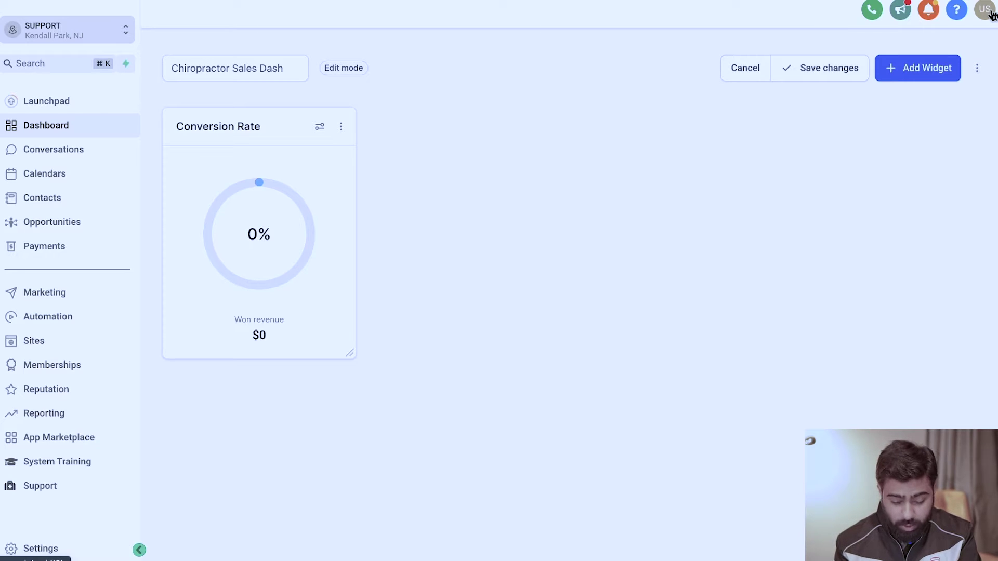
{"action": "left_click", "coordinate": [341, 127]}
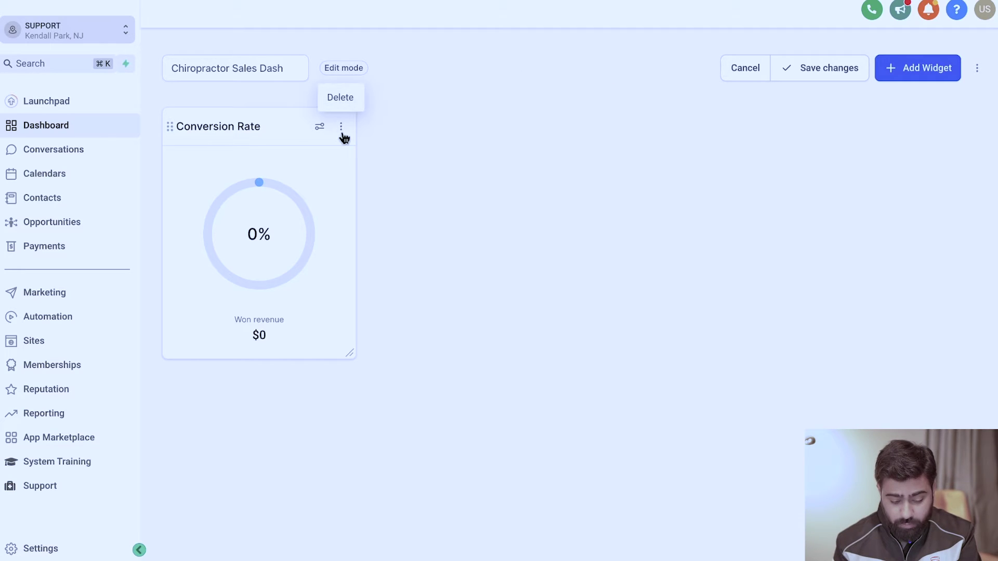
{"action": "left_click", "coordinate": [341, 98]}
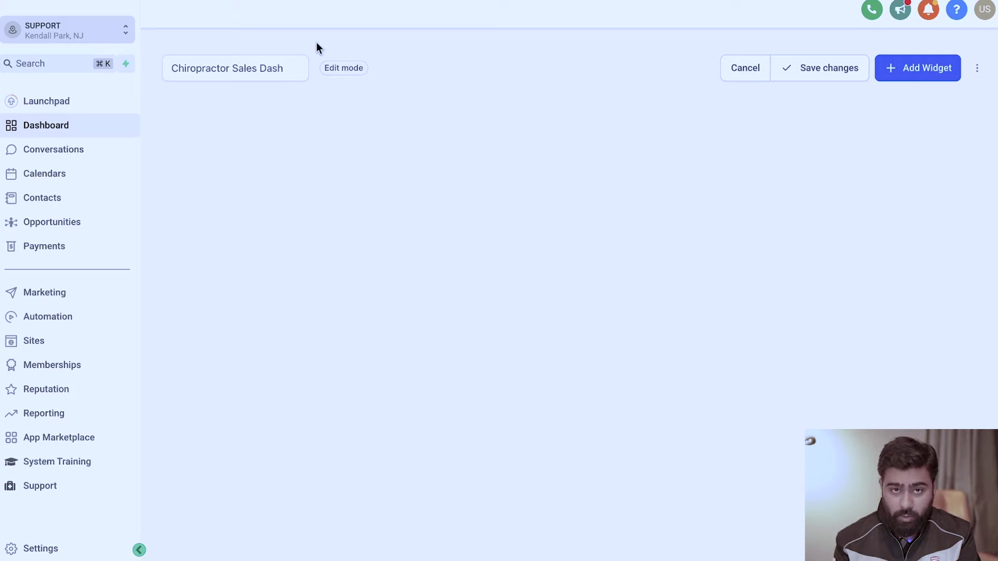
Step: Add a Contacts Count widget from the Contacts category and enlarge it to fit its title
{"action": "left_click", "coordinate": [904, 68]}
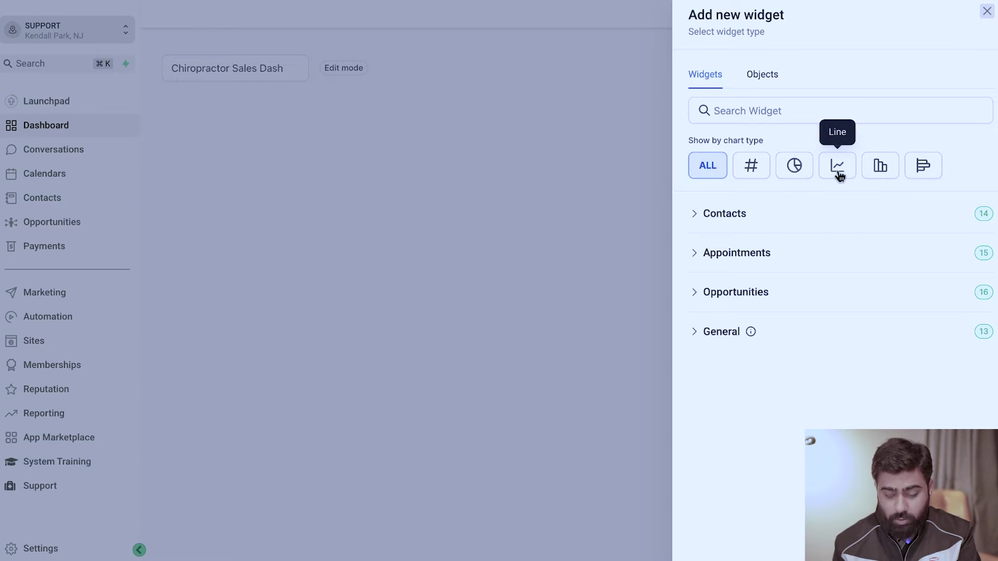
{"action": "left_click", "coordinate": [751, 213]}
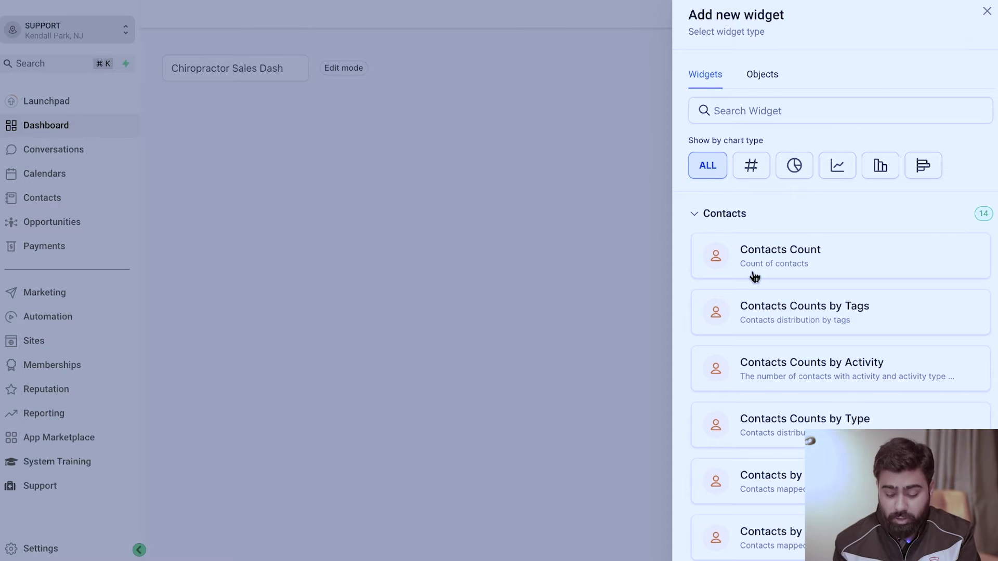
{"action": "left_click", "coordinate": [809, 260]}
{"action": "left_click", "coordinate": [743, 548]}
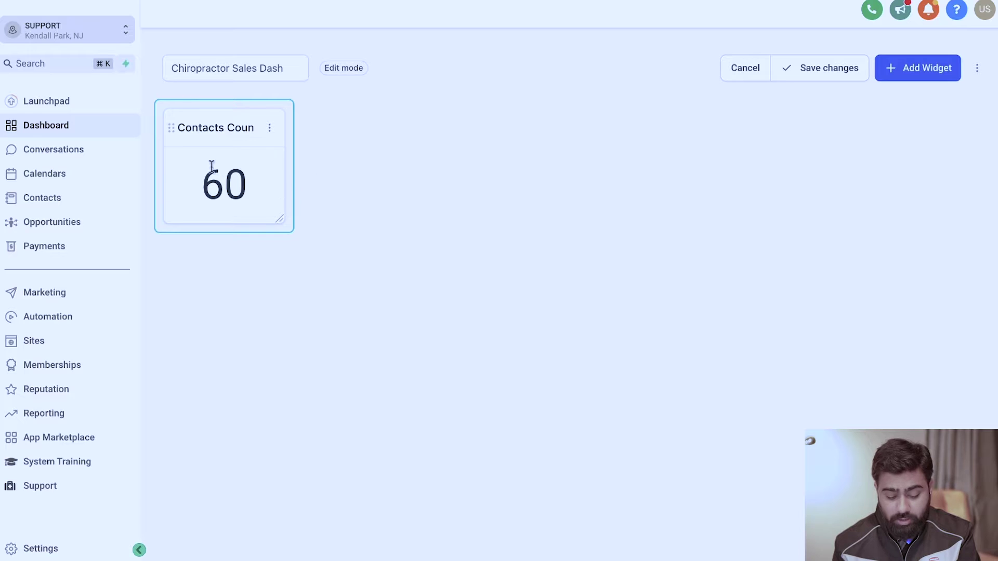
{"action": "left_click_drag", "start_coordinate": [280, 217], "coordinate": [316, 231]}
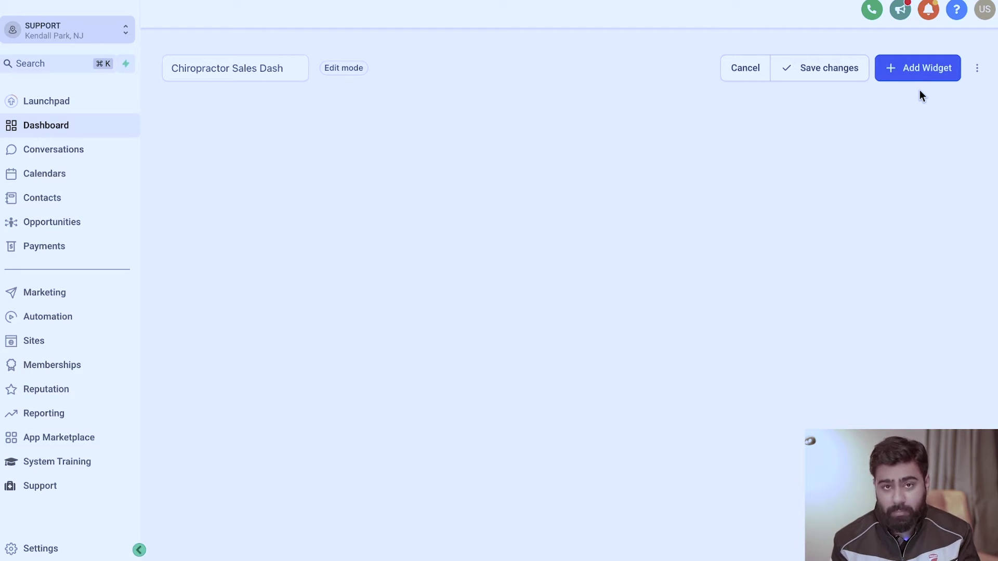
Step: Choose a Contacts Count widget and title it 'Total Facebook Leads'
{"action": "left_click", "coordinate": [905, 70]}
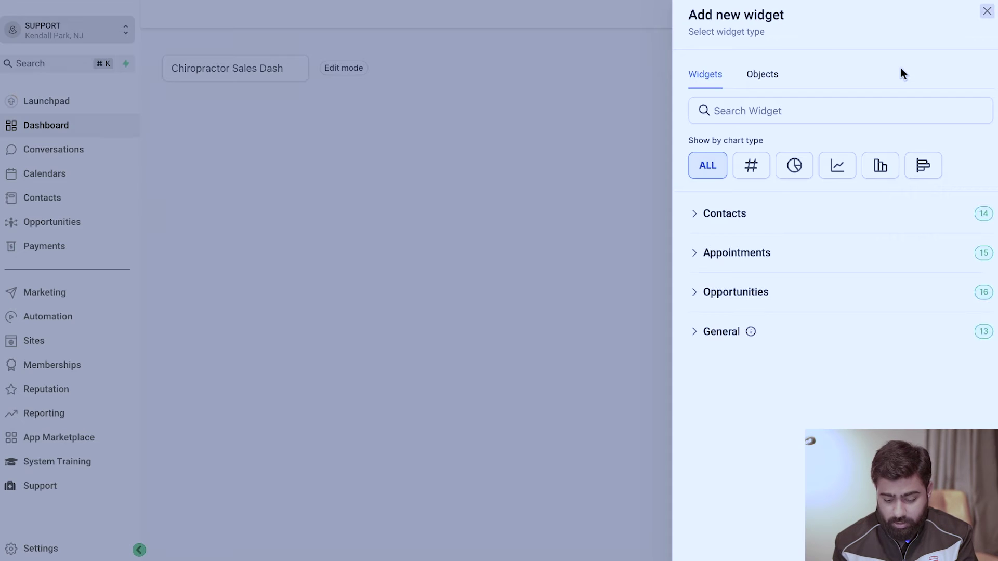
{"action": "left_click", "coordinate": [728, 217]}
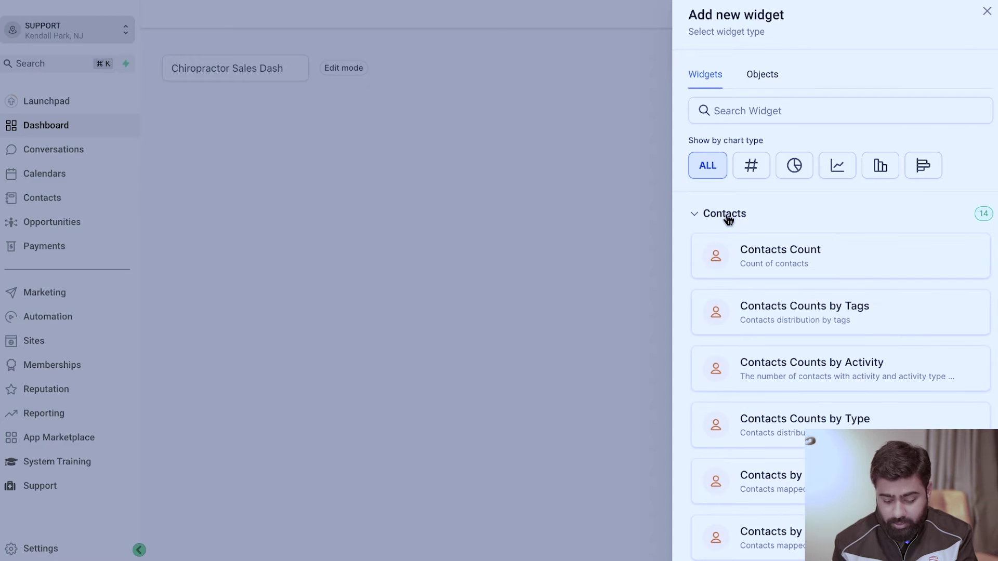
{"action": "left_click", "coordinate": [768, 260]}
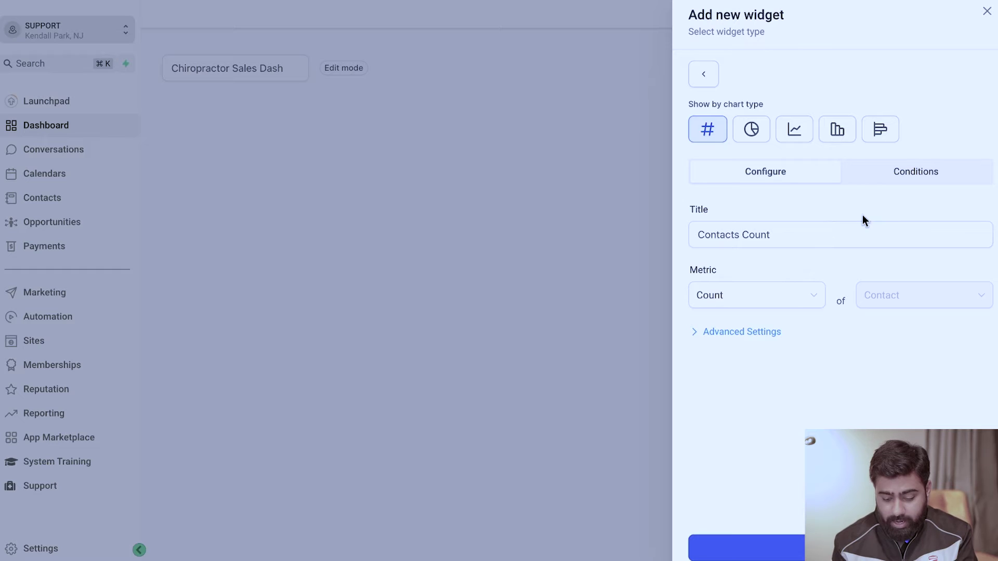
{"action": "left_click", "coordinate": [761, 235]}
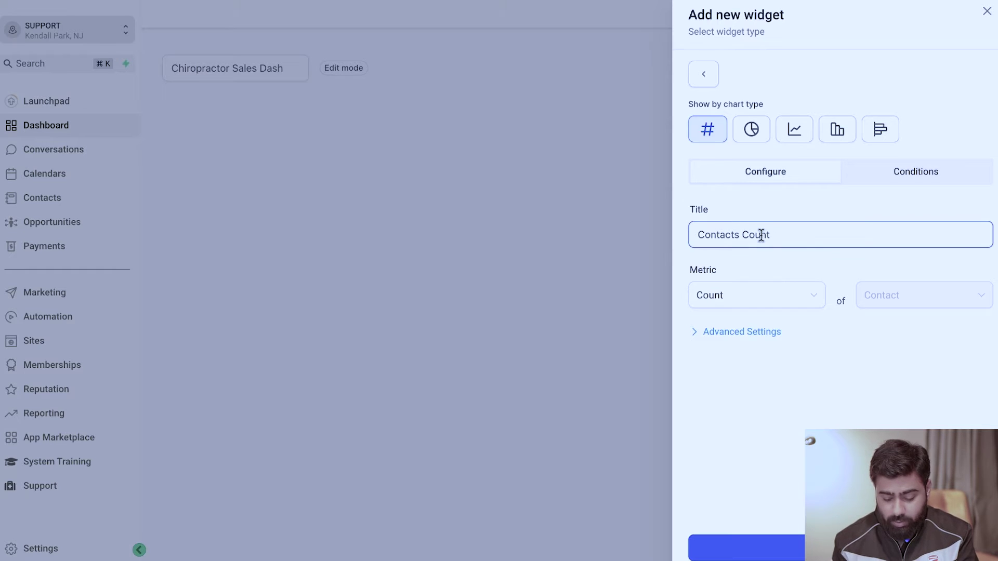
{"action": "triple_click", "coordinate": [761, 235]}
{"action": "type", "text": "To"}
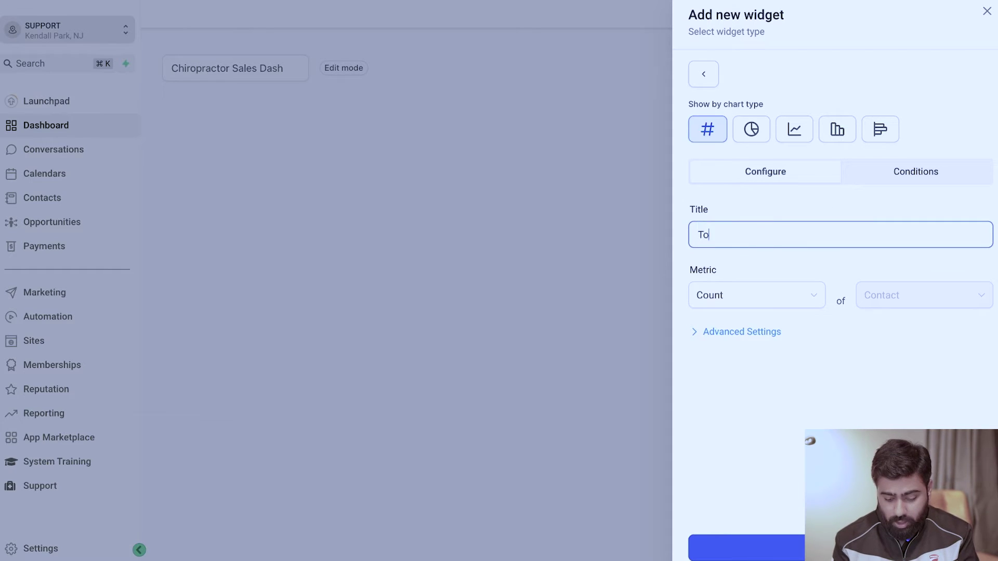
{"action": "type", "text": "tal Facebook Leads"}
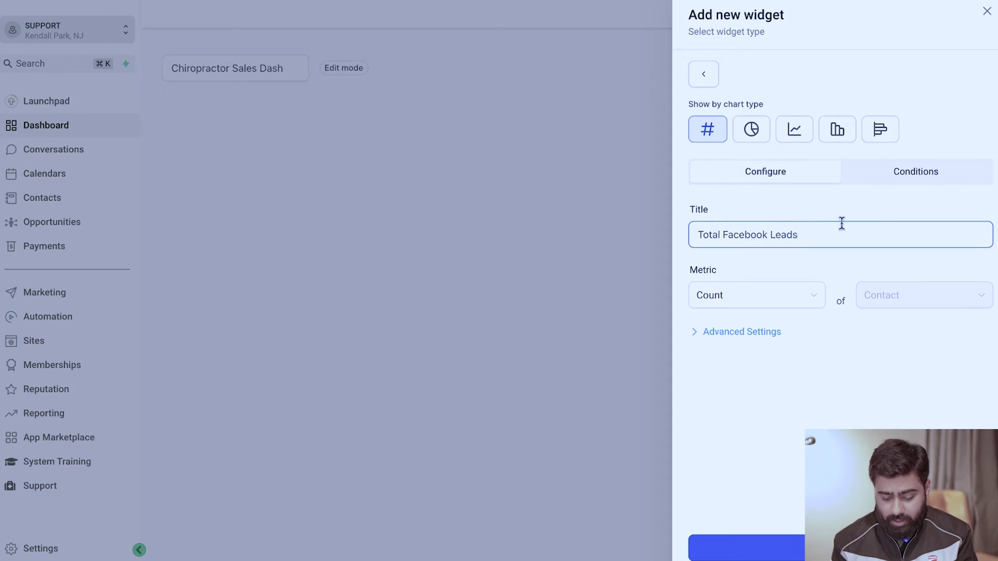
Step: Filter it to contacts tagged lead-fb, add it, and enlarge it to show the full title
{"action": "left_click", "coordinate": [906, 175]}
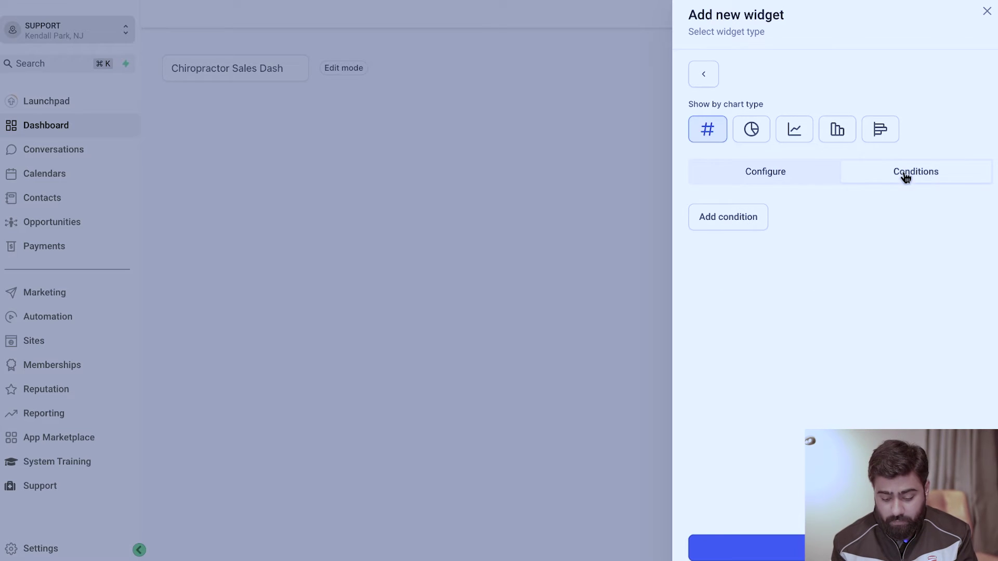
{"action": "left_click", "coordinate": [727, 220]}
{"action": "left_click", "coordinate": [739, 292]}
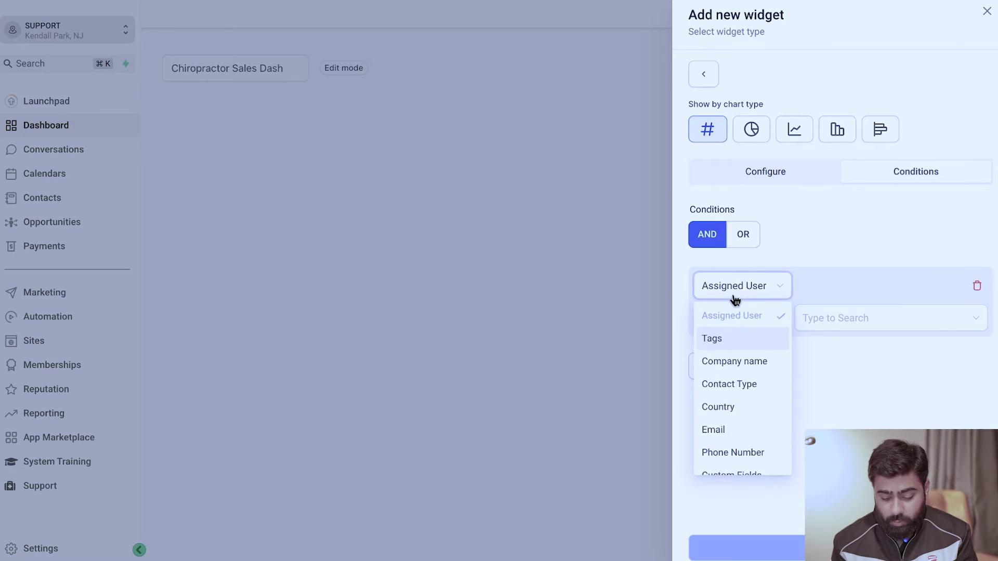
{"action": "left_click", "coordinate": [729, 339]}
{"action": "left_click", "coordinate": [837, 318]}
{"action": "type", "text": "lead-fb"}
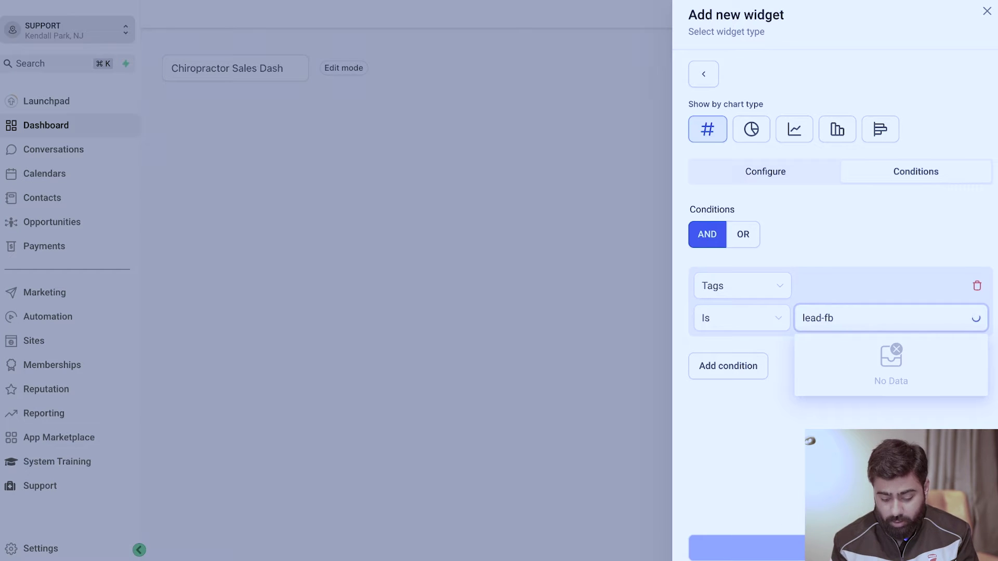
{"action": "key", "text": "Return"}
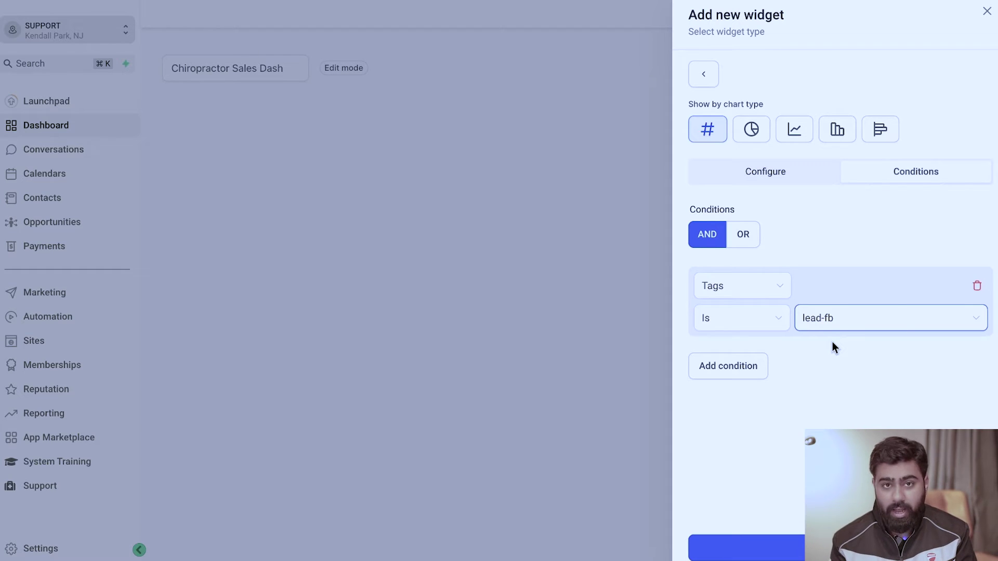
{"action": "left_click", "coordinate": [747, 548]}
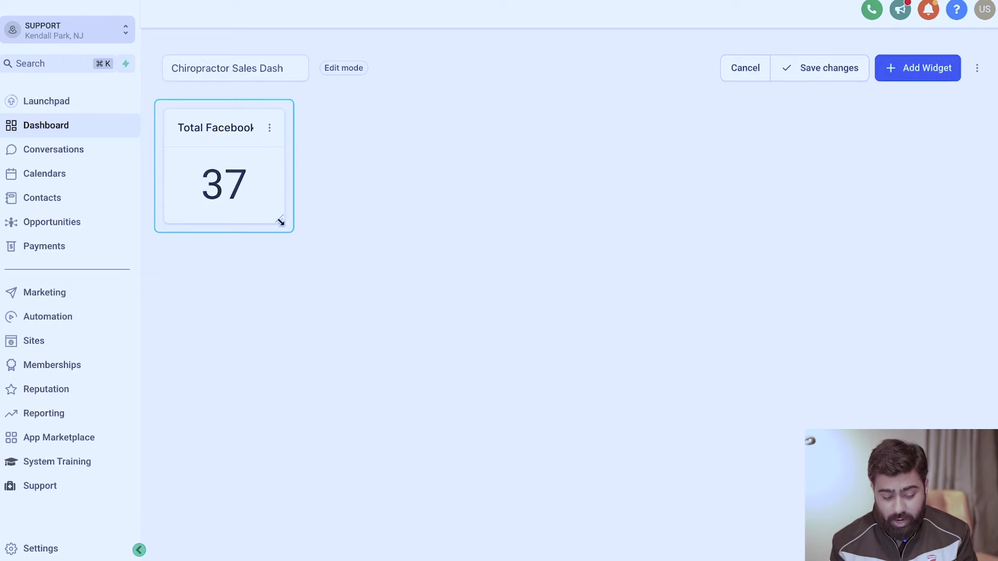
{"action": "left_click_drag", "start_coordinate": [288, 226], "coordinate": [350, 249]}
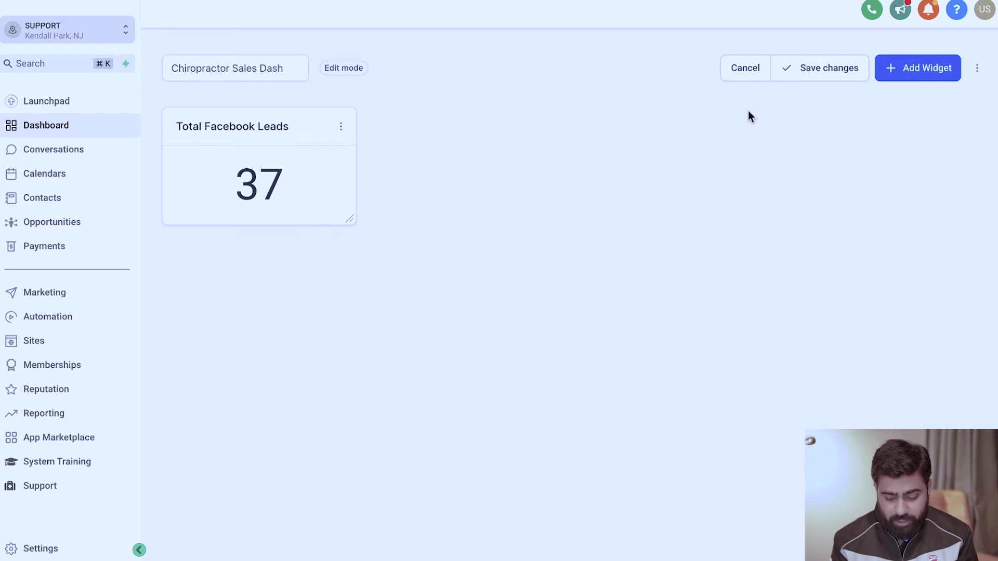
Step: Add an Appointment Count widget retitled 'Appointments Booked' and widen it beside the leads widget
{"action": "left_click", "coordinate": [911, 71]}
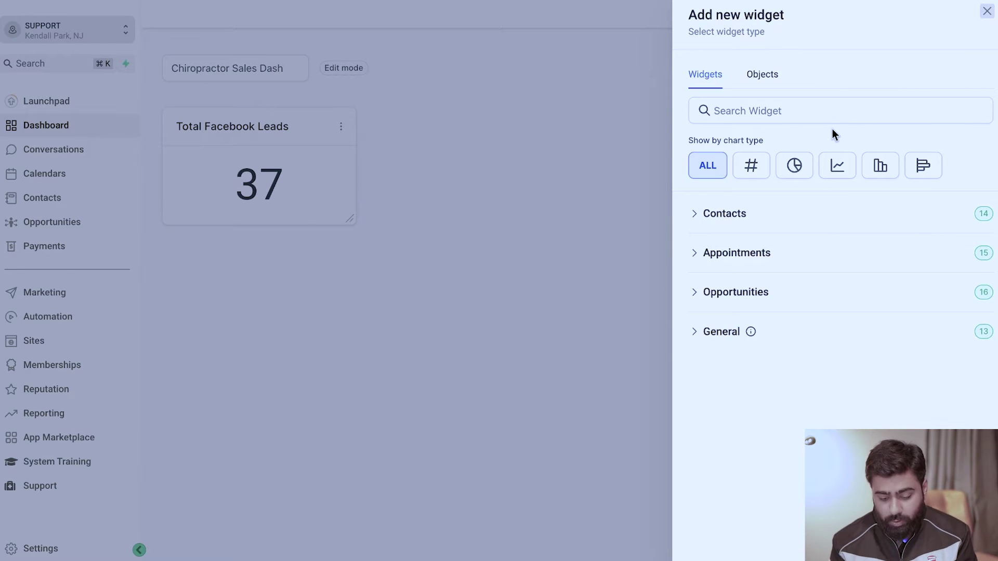
{"action": "left_click", "coordinate": [723, 255]}
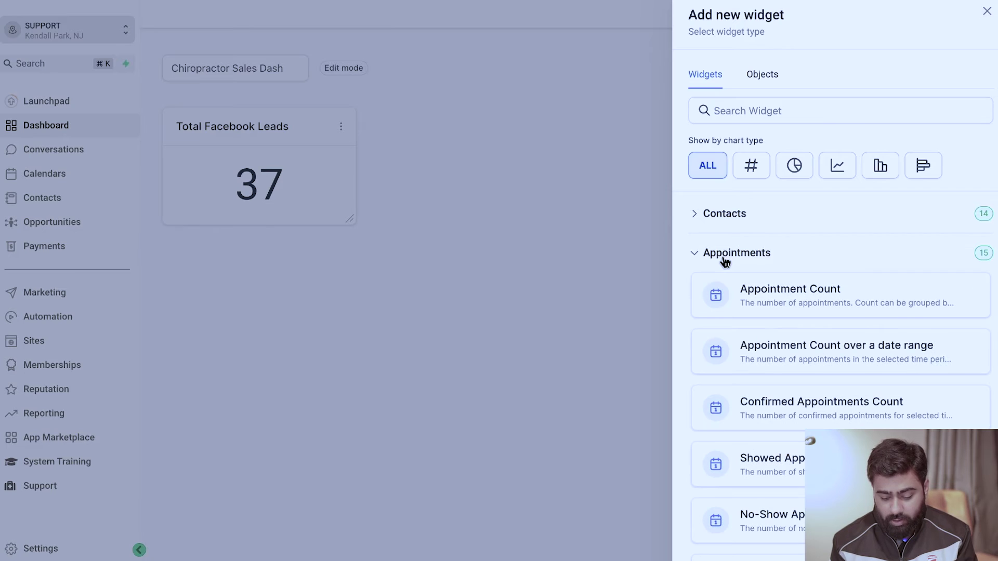
{"action": "scroll", "coordinate": [796, 263], "scroll_direction": "down", "scroll_amount": 1}
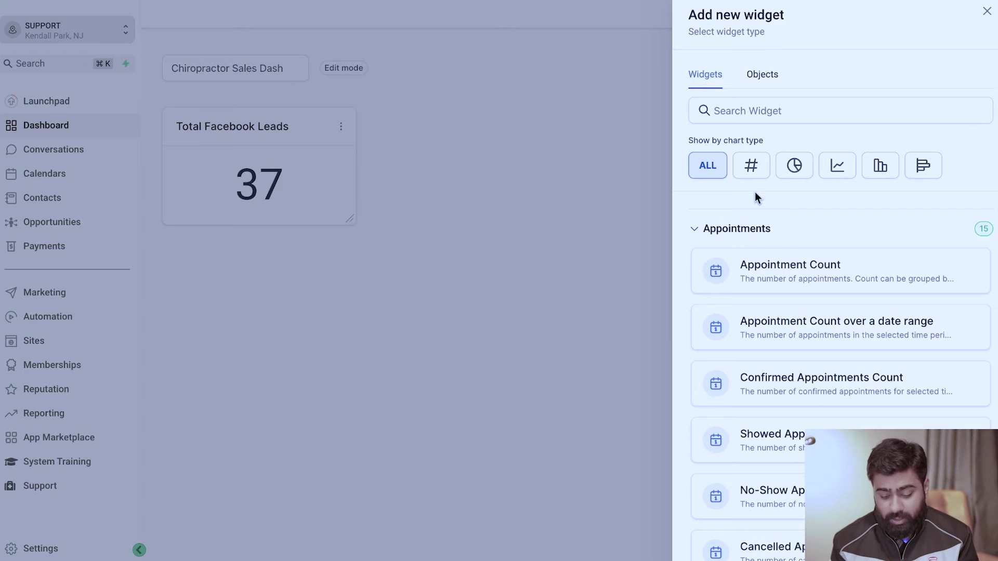
{"action": "left_click", "coordinate": [770, 268]}
{"action": "left_click", "coordinate": [768, 232]}
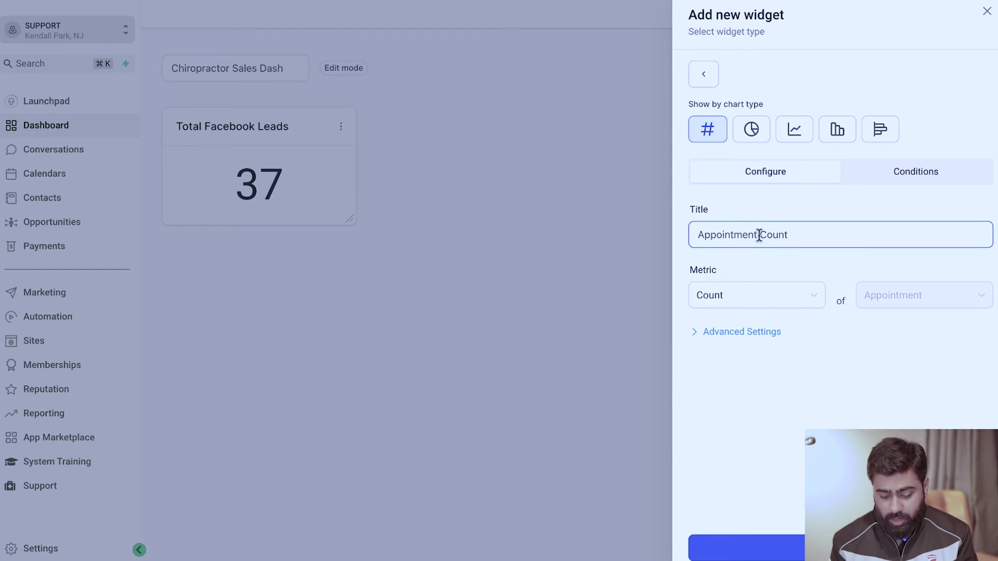
{"action": "left_click_drag", "start_coordinate": [759, 235], "coordinate": [795, 234]}
{"action": "key", "text": "BackSpace"}
{"action": "key", "text": "BackSpace"}
{"action": "type", "text": "s B"}
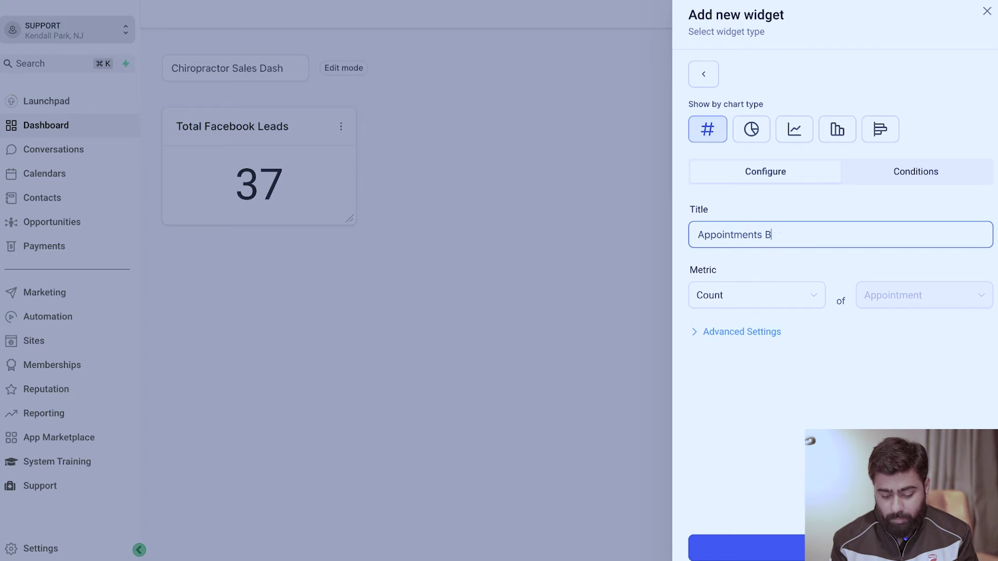
{"action": "type", "text": "ooked"}
{"action": "left_click", "coordinate": [785, 545]}
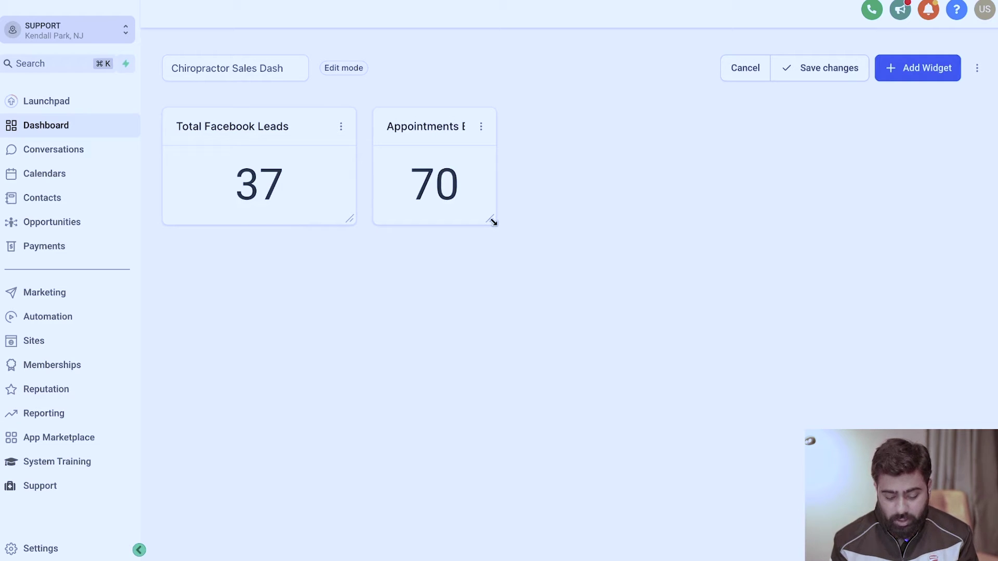
{"action": "left_click_drag", "start_coordinate": [493, 221], "coordinate": [568, 223]}
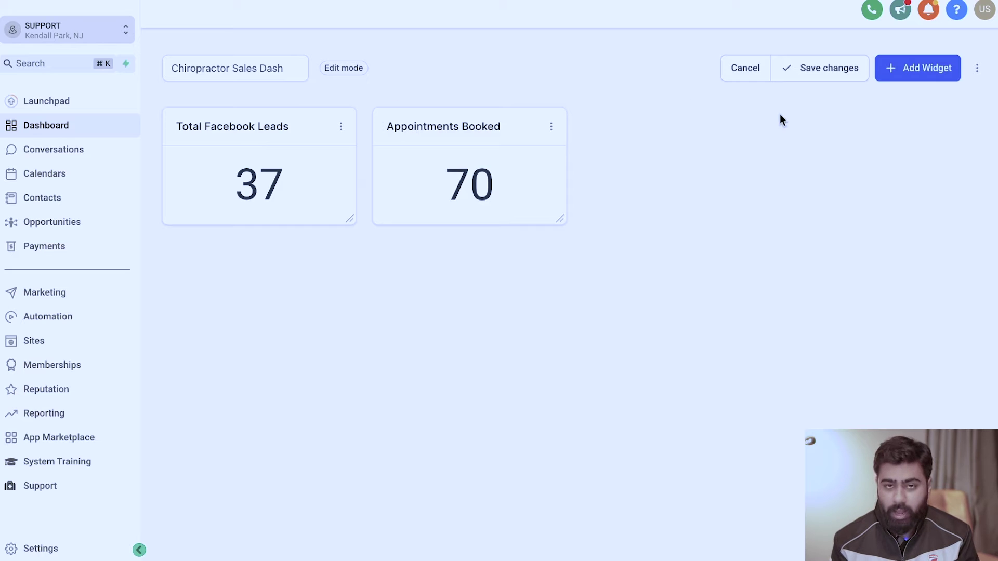
Step: Pick the Appointment Count widget from the Appointments category
{"action": "left_click", "coordinate": [910, 68]}
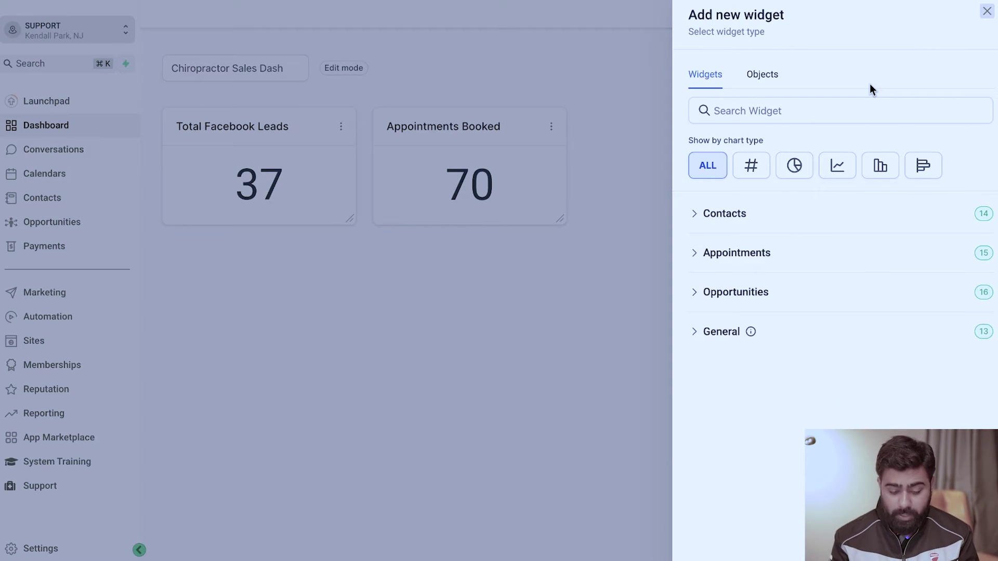
{"action": "left_click", "coordinate": [741, 259]}
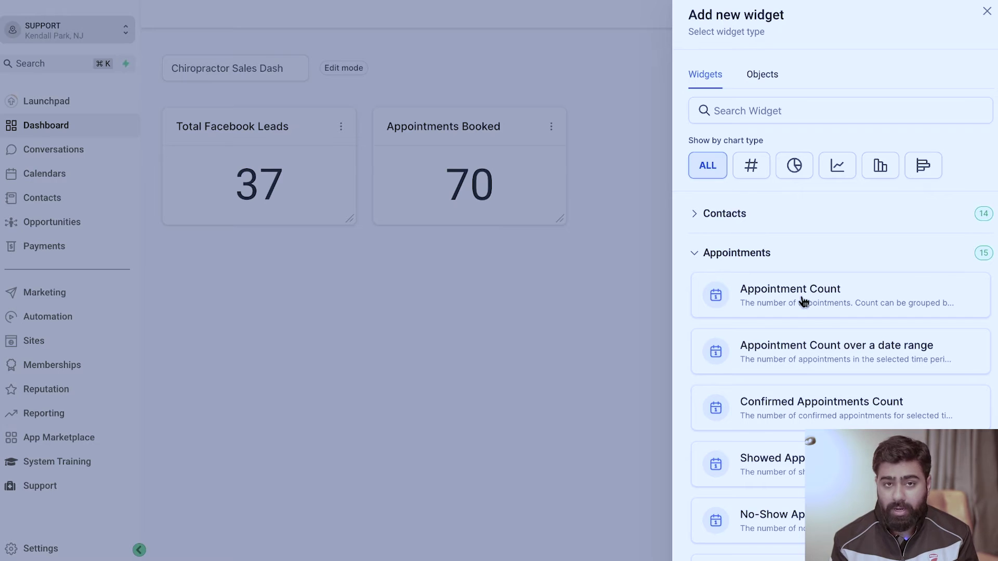
{"action": "left_click", "coordinate": [736, 254]}
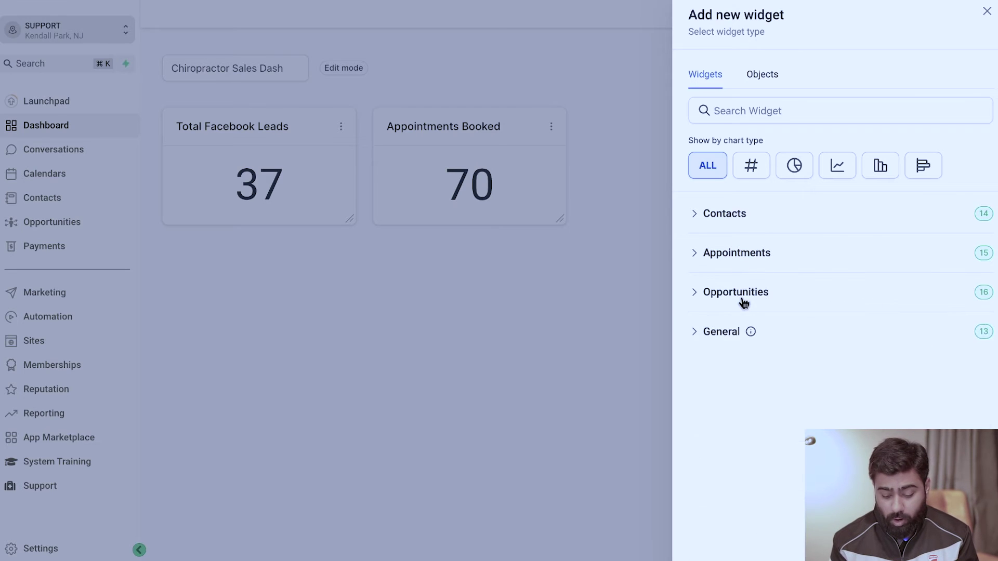
{"action": "left_click", "coordinate": [743, 301]}
{"action": "scroll", "coordinate": [791, 327], "scroll_direction": "down", "scroll_amount": 3}
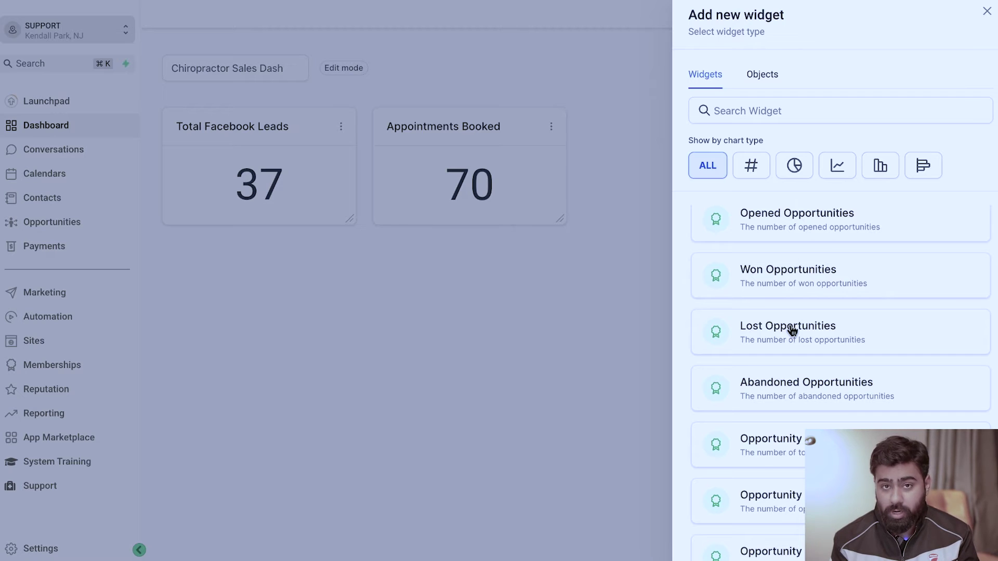
{"action": "scroll", "coordinate": [792, 330], "scroll_direction": "up", "scroll_amount": 3}
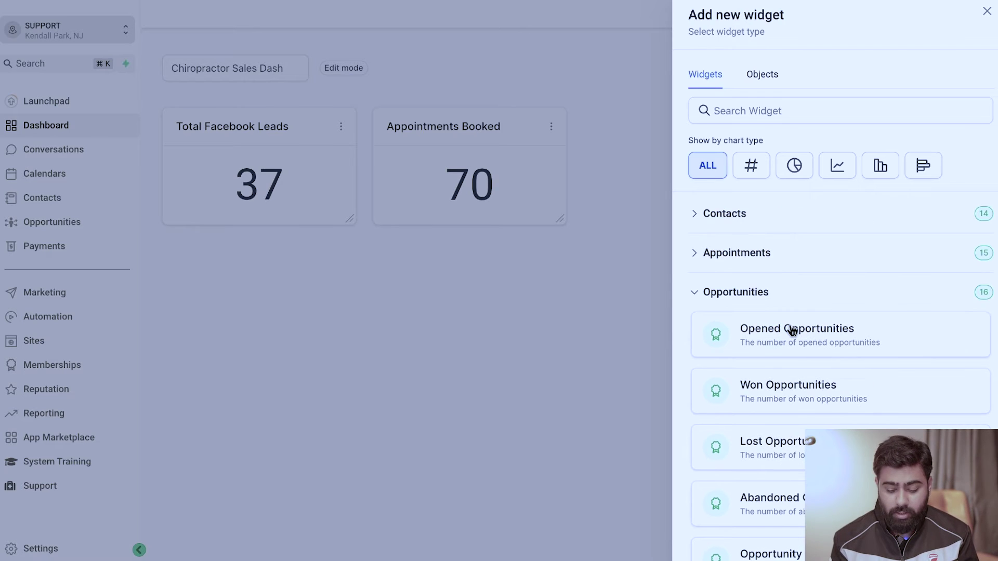
{"action": "left_click", "coordinate": [752, 261]}
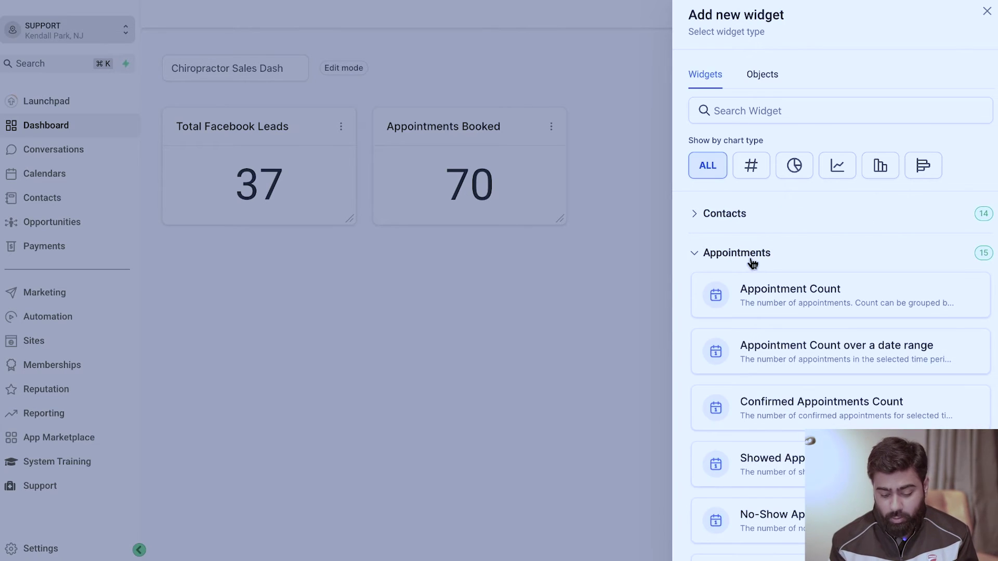
{"action": "left_click", "coordinate": [768, 298]}
Step: Filter the count to appointments with Status is Showed and add it to the dashboard
{"action": "left_click", "coordinate": [891, 177]}
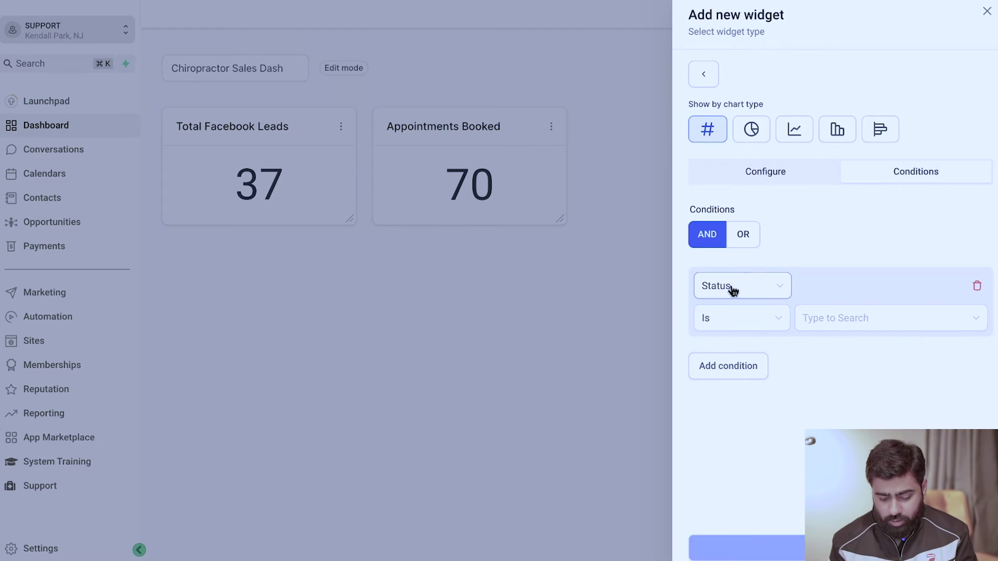
{"action": "left_click", "coordinate": [733, 288]}
{"action": "left_click", "coordinate": [731, 289]}
{"action": "left_click", "coordinate": [824, 318]}
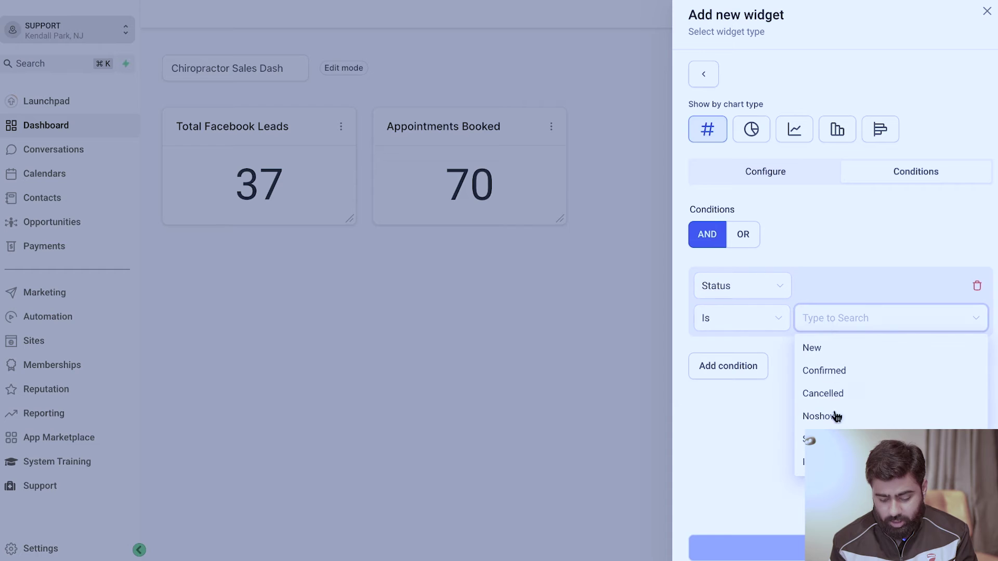
{"action": "left_click", "coordinate": [809, 439]}
{"action": "left_click", "coordinate": [792, 547]}
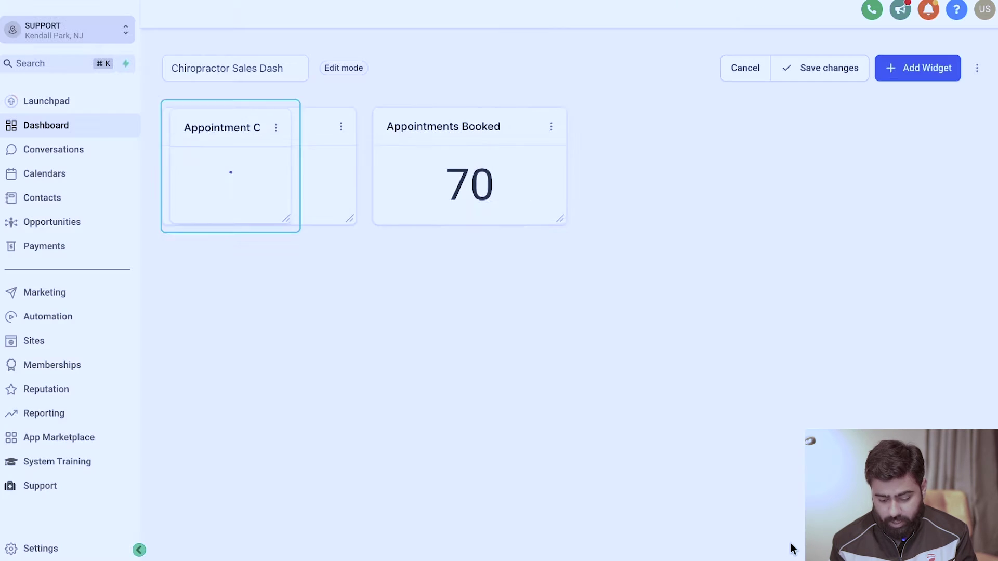
Step: Retitle the new widget 'Showed Up' and widen it to match the others
{"action": "left_click", "coordinate": [693, 129]}
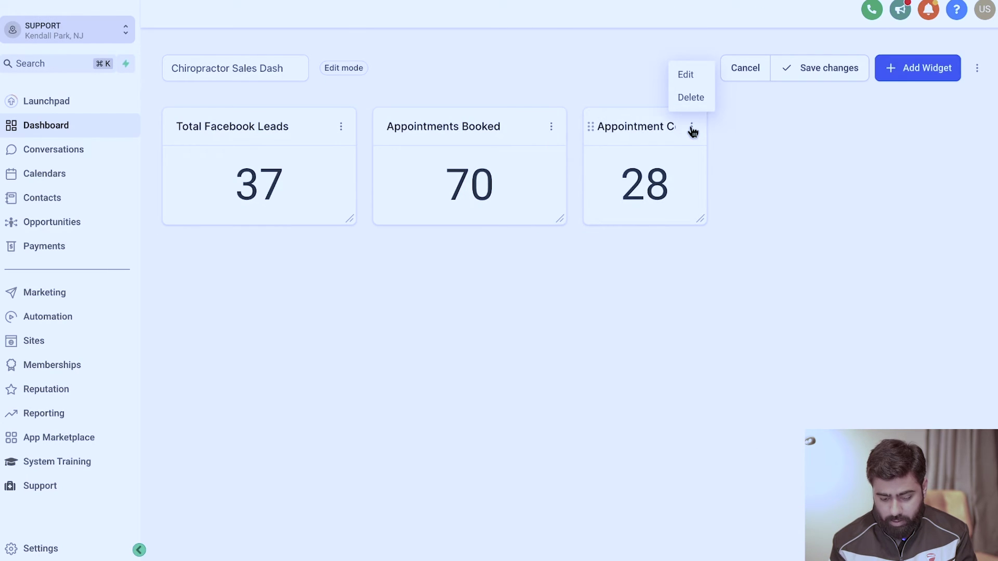
{"action": "left_click", "coordinate": [686, 75]}
{"action": "triple_click", "coordinate": [750, 200]}
{"action": "type", "text": "Showd"}
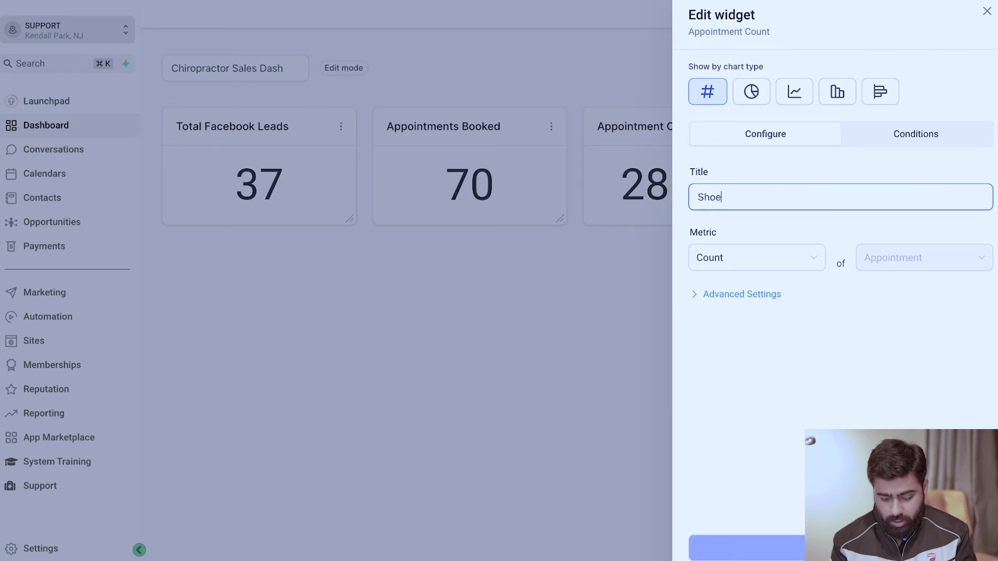
{"action": "key", "text": "BackSpace"}
{"action": "key", "text": "BackSpace"}
{"action": "type", "text": "wed Up"}
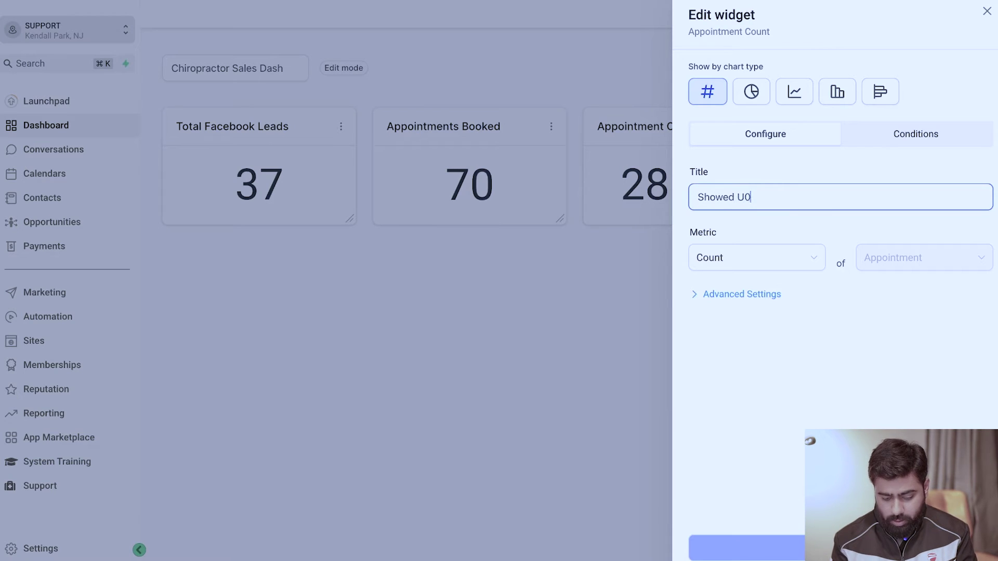
{"action": "key", "text": "Return"}
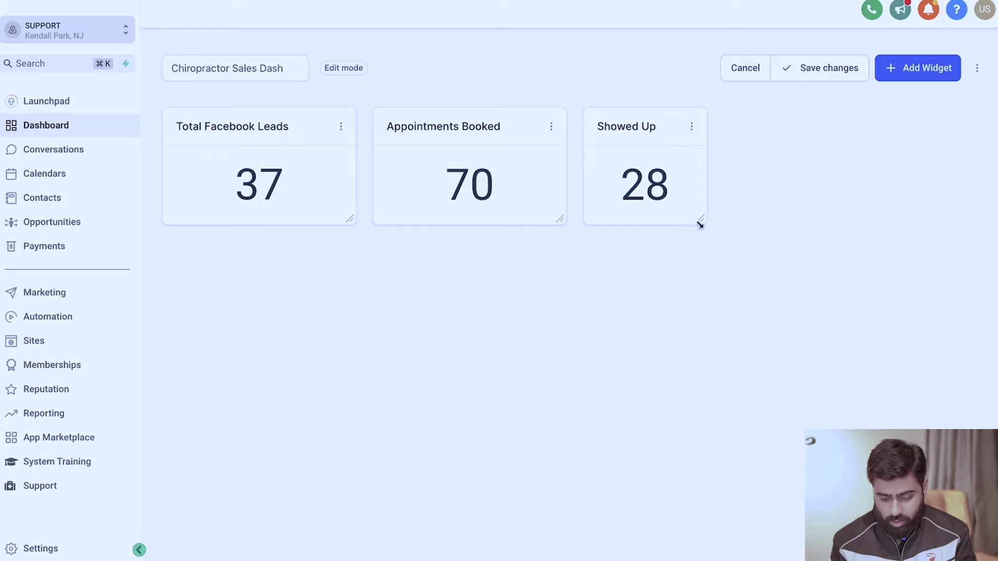
{"action": "left_click_drag", "start_coordinate": [700, 223], "coordinate": [763, 223]}
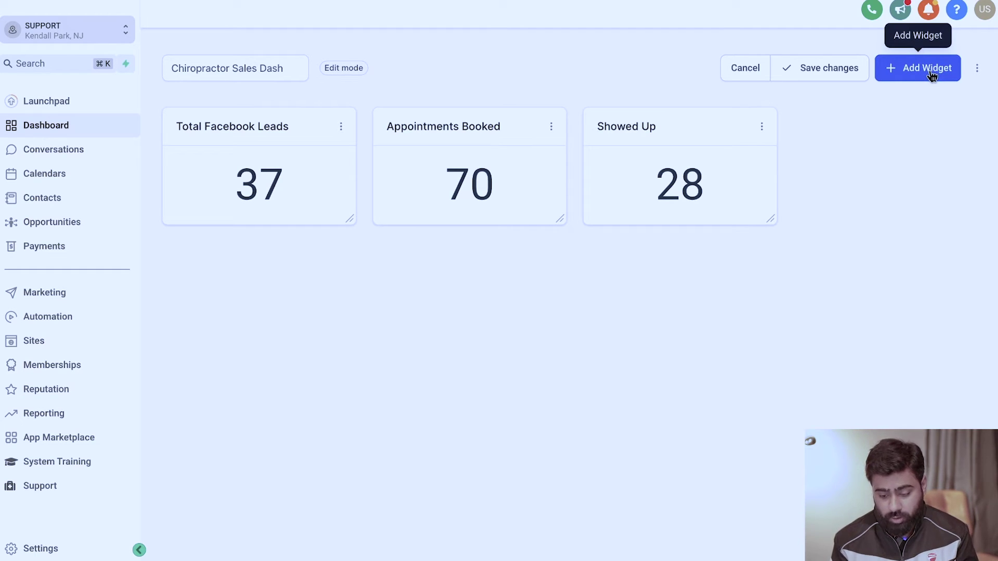
Step: Add a Won Opportunities widget titled 'Deals Closed' and stretch it to the row's right edge
{"action": "left_click", "coordinate": [914, 73]}
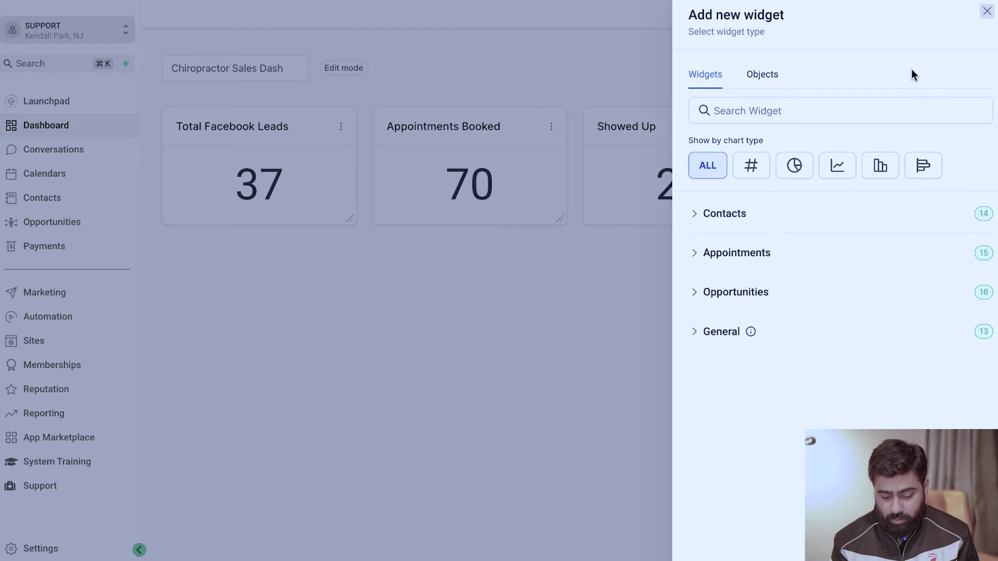
{"action": "left_click", "coordinate": [735, 294]}
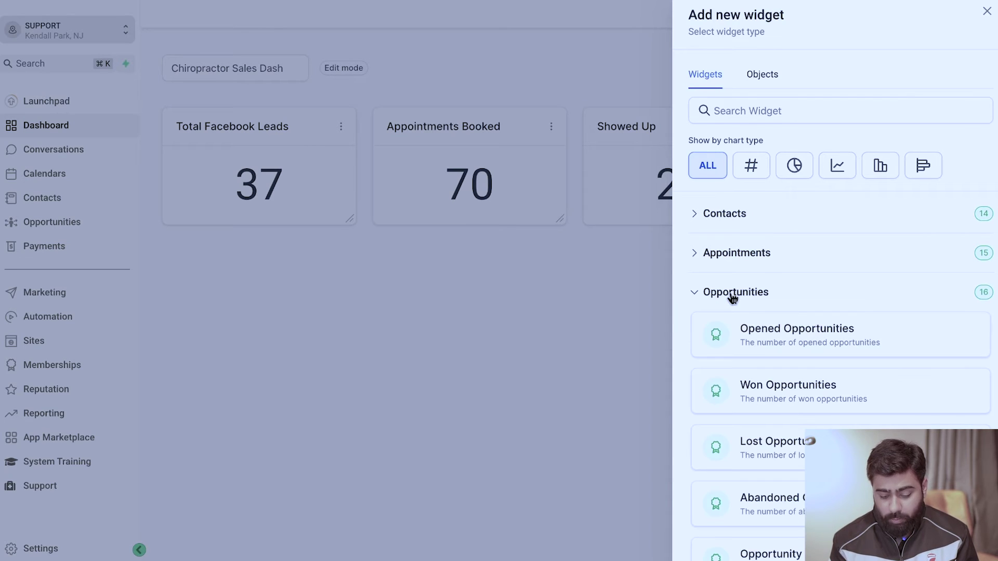
{"action": "left_click", "coordinate": [775, 400]}
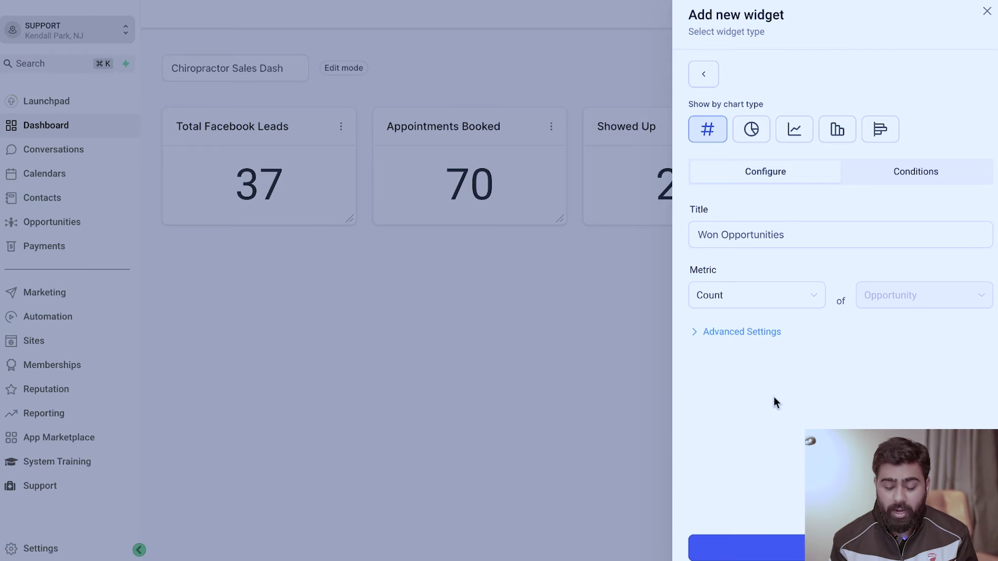
{"action": "triple_click", "coordinate": [735, 231]}
{"action": "type", "text": "Deals Closed"}
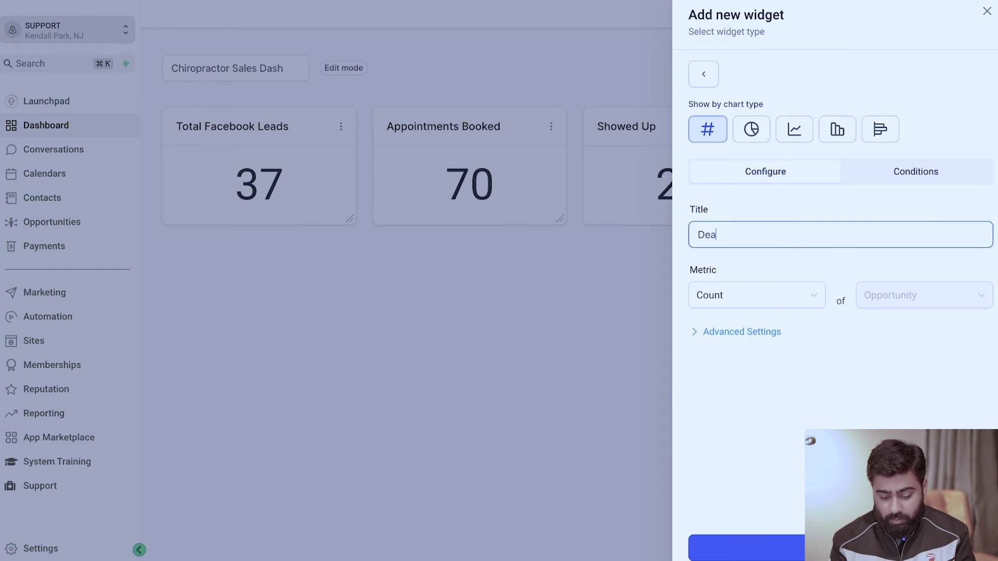
{"action": "left_click", "coordinate": [802, 553]}
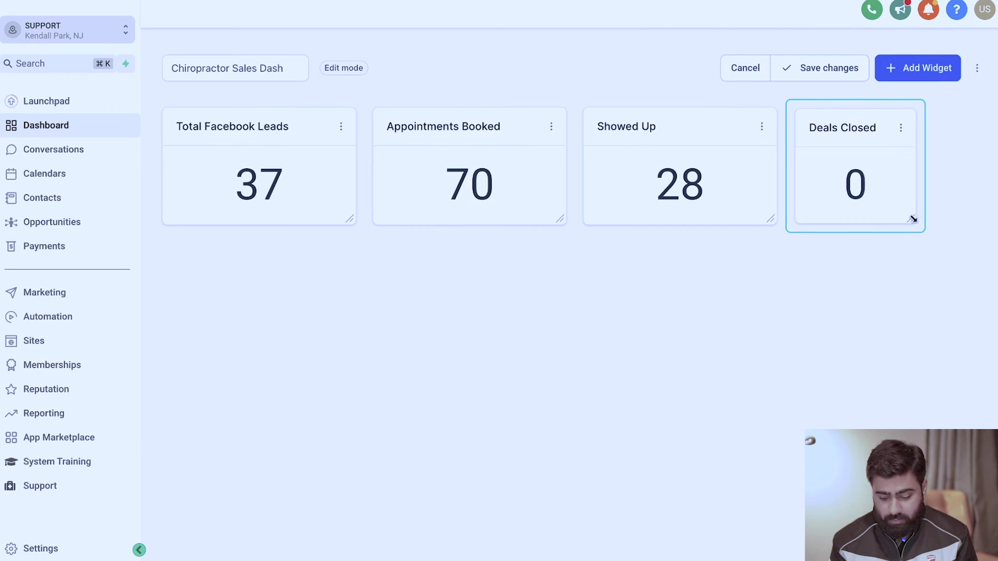
{"action": "left_click_drag", "start_coordinate": [913, 219], "coordinate": [978, 215]}
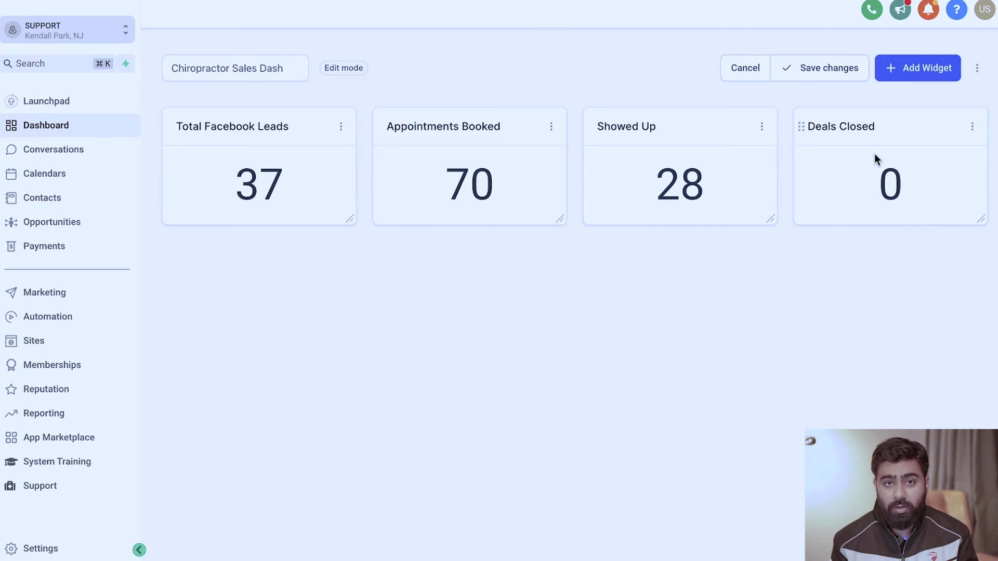
Step: Add the Won Opportunity Value widget as 'Deals Value ($)' summing Revenue, and enlarge its card
{"action": "left_click", "coordinate": [905, 75]}
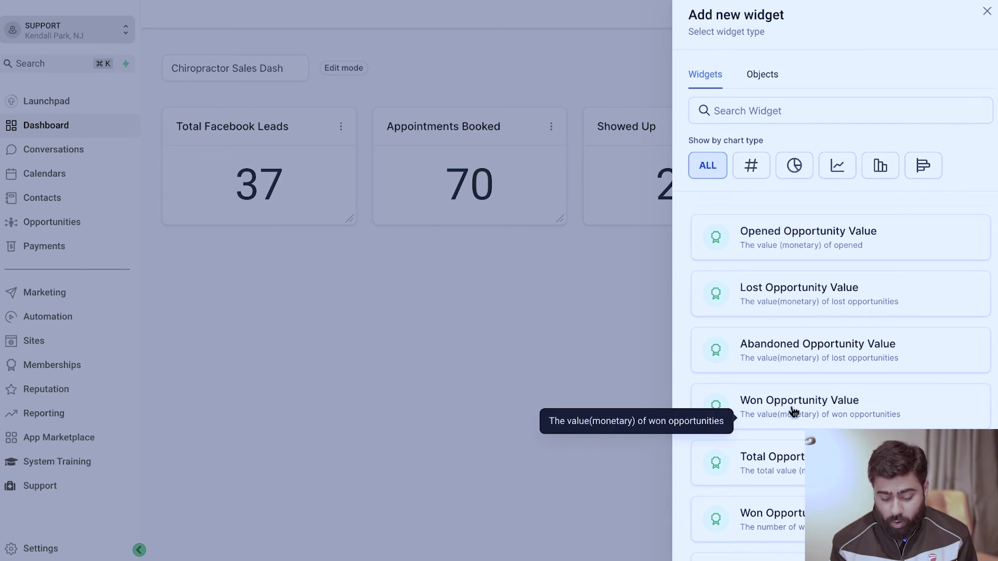
{"action": "left_click", "coordinate": [790, 410]}
{"action": "triple_click", "coordinate": [751, 234]}
{"action": "type", "text": "Deals Value ($"}
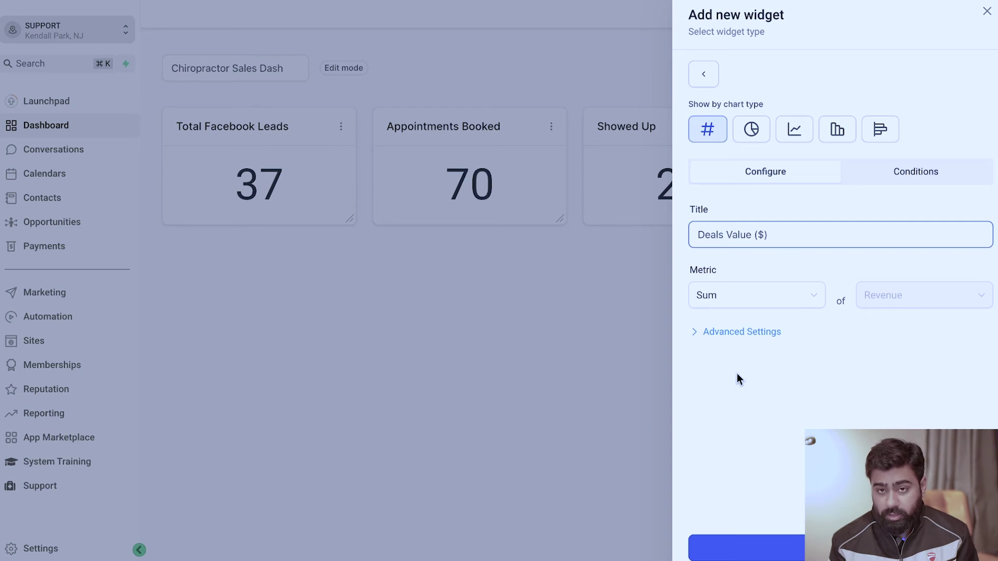
{"action": "left_click", "coordinate": [796, 548]}
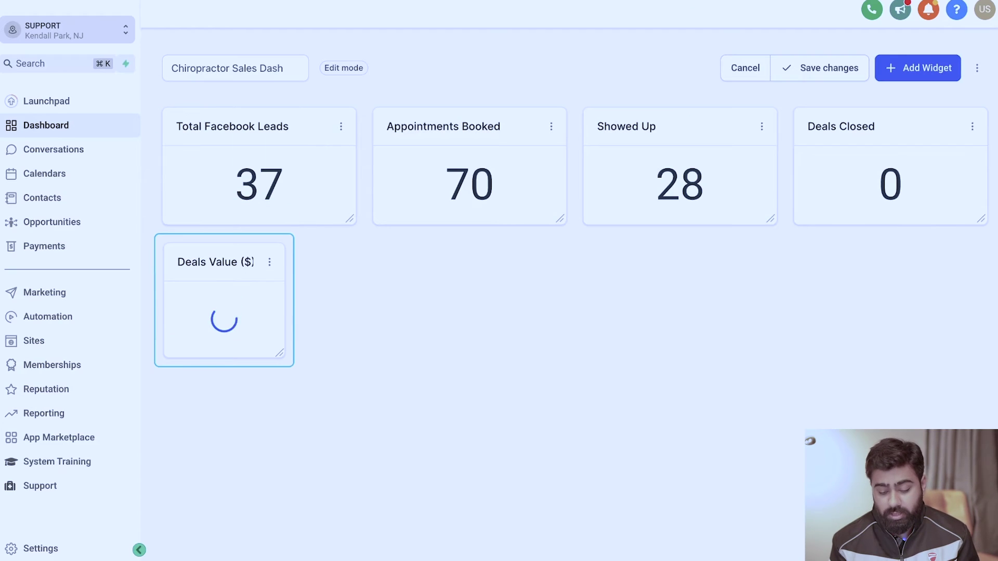
{"action": "left_click_drag", "start_coordinate": [281, 352], "coordinate": [326, 404]}
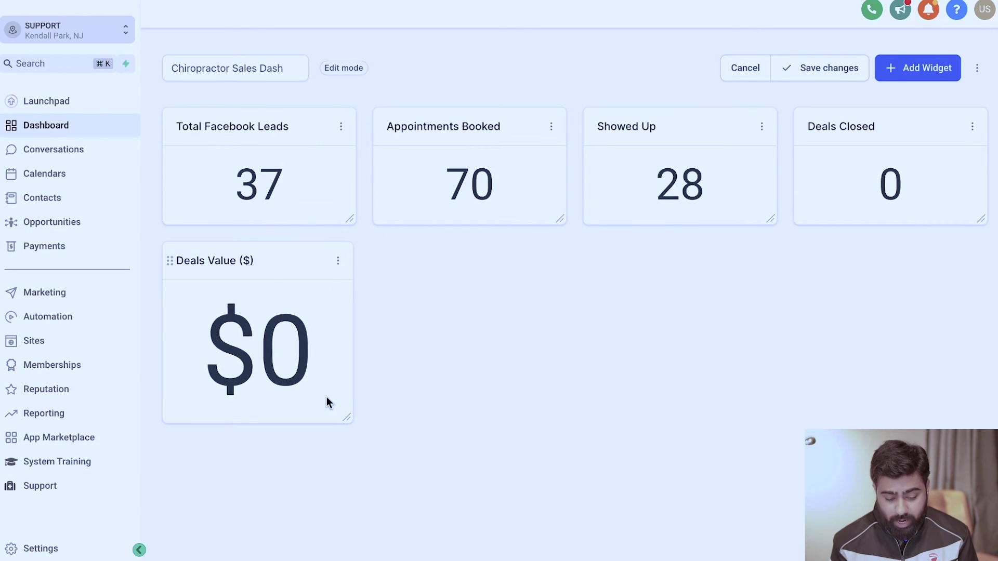
Step: Add a Conversion Rate widget from the General category
{"action": "left_click", "coordinate": [918, 75]}
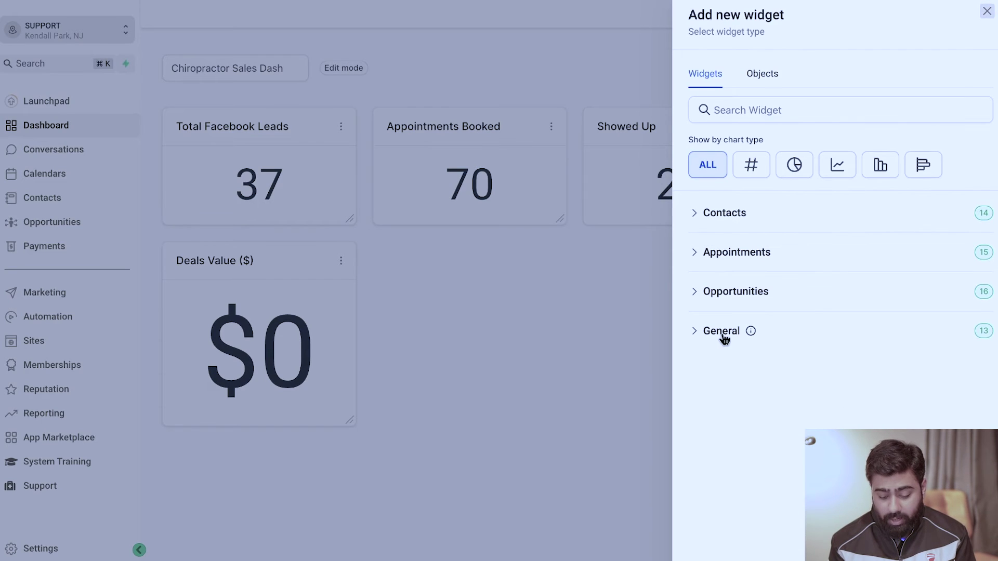
{"action": "left_click", "coordinate": [722, 333]}
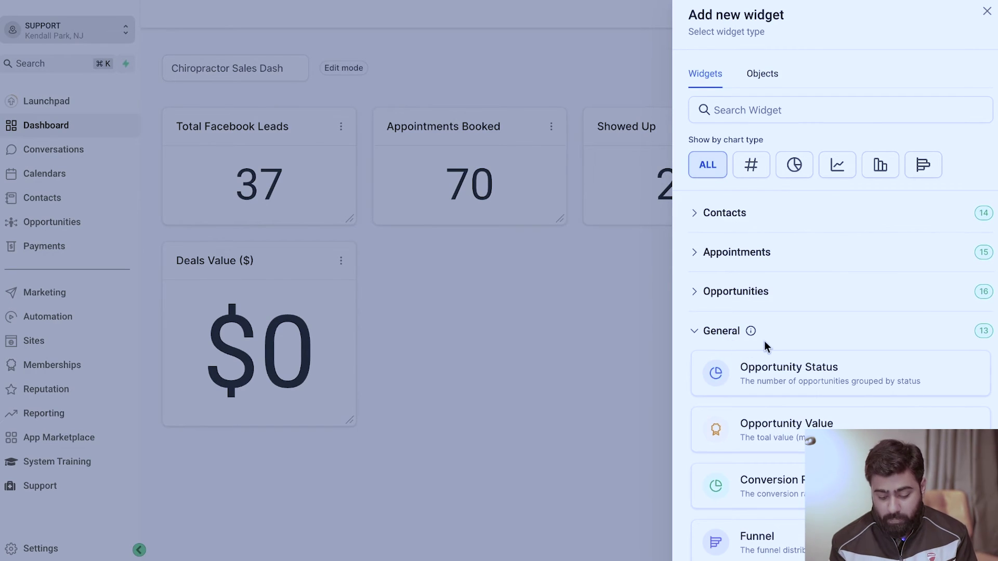
{"action": "scroll", "coordinate": [767, 344], "scroll_direction": "down", "scroll_amount": 1}
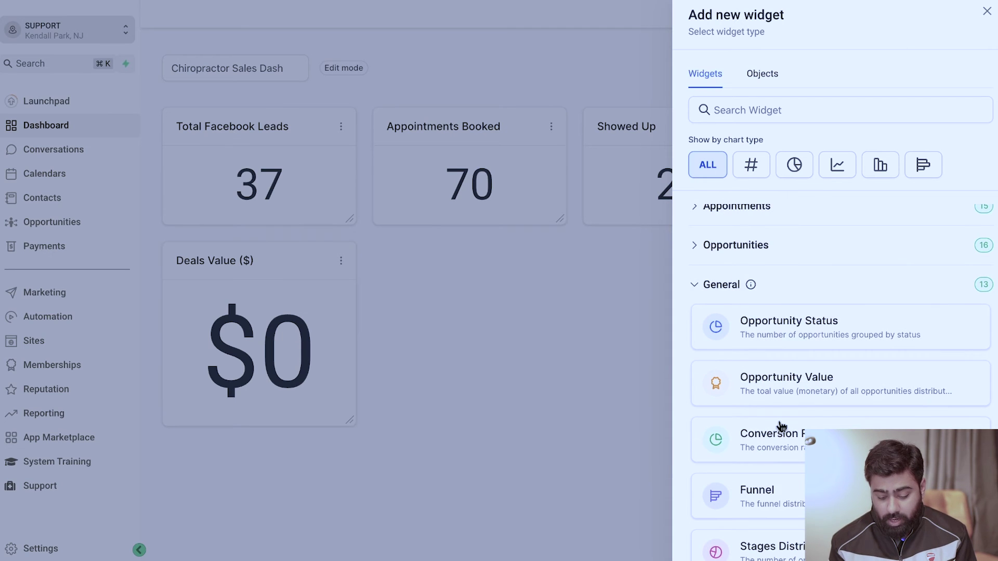
{"action": "left_click", "coordinate": [769, 439]}
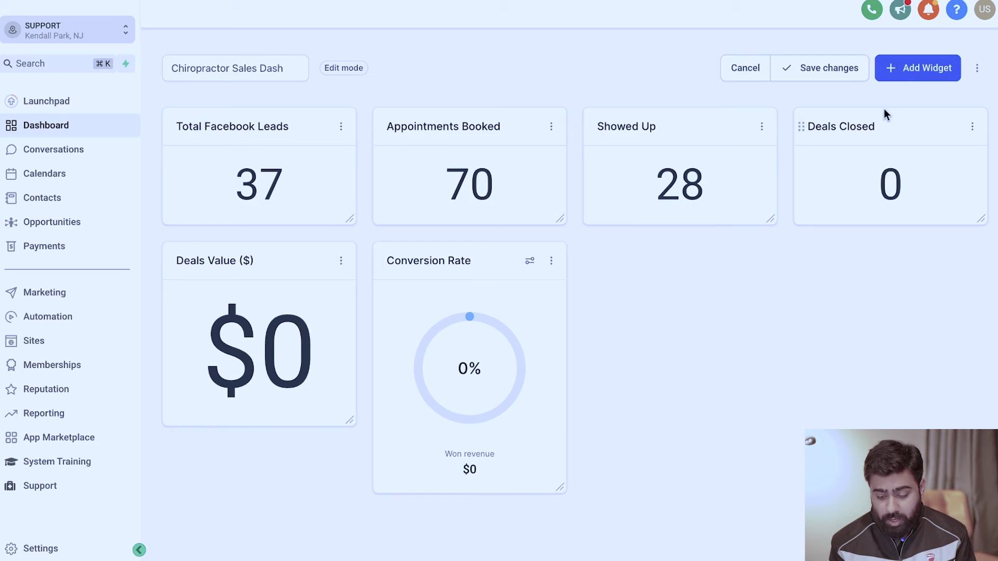
Step: Add a Funnel widget from the General category beside it
{"action": "left_click", "coordinate": [906, 84]}
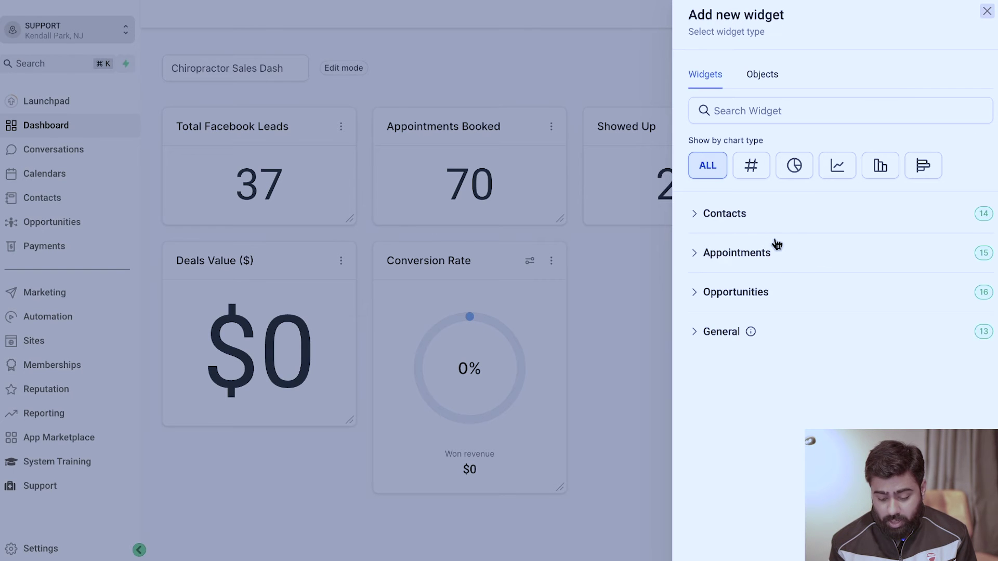
{"action": "left_click", "coordinate": [721, 332]}
{"action": "left_click", "coordinate": [738, 528]}
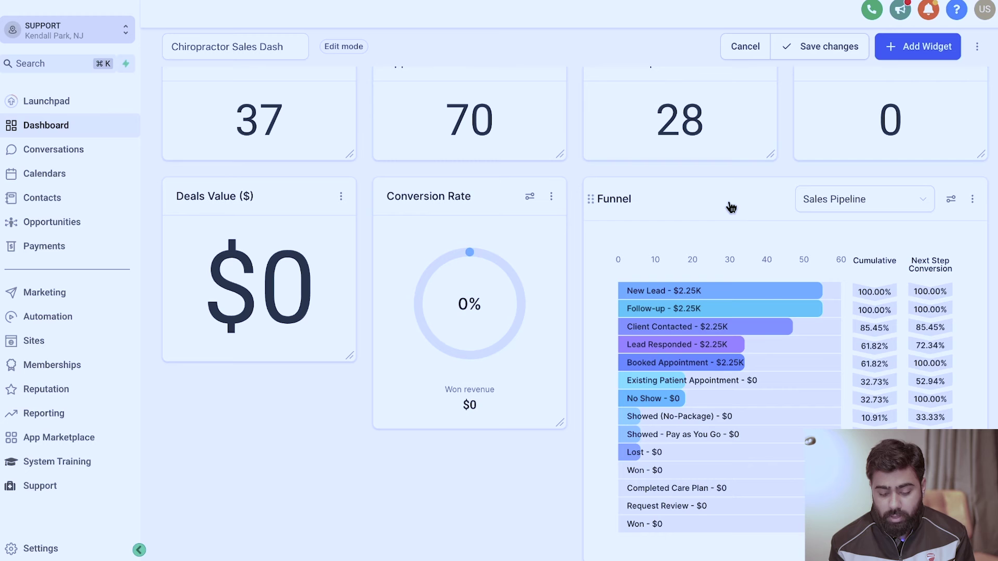
Step: Add an Embed widget with the pasted Google Sheets URL, titled 'Evaluation Sheet'
{"action": "left_click", "coordinate": [912, 50]}
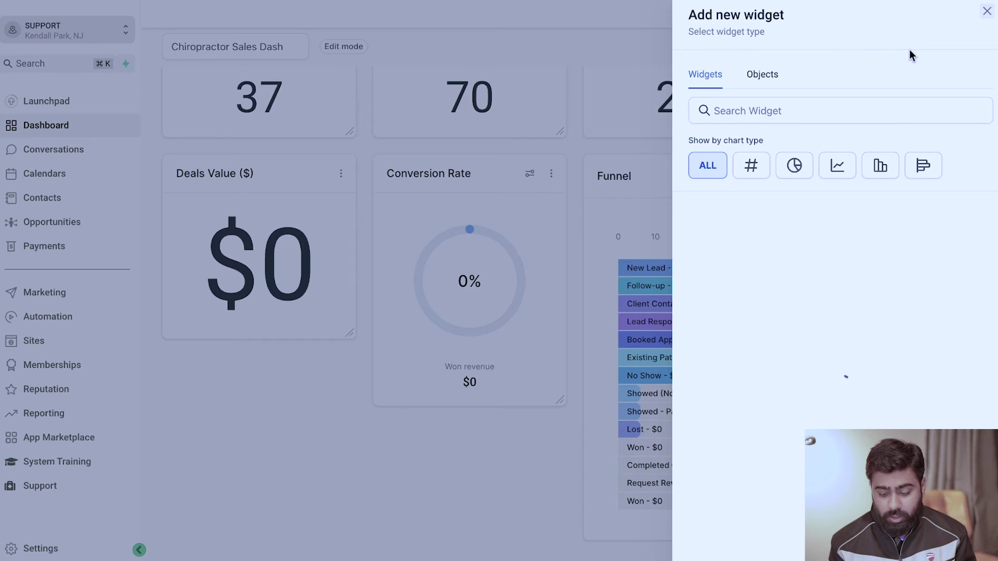
{"action": "left_click", "coordinate": [764, 77]}
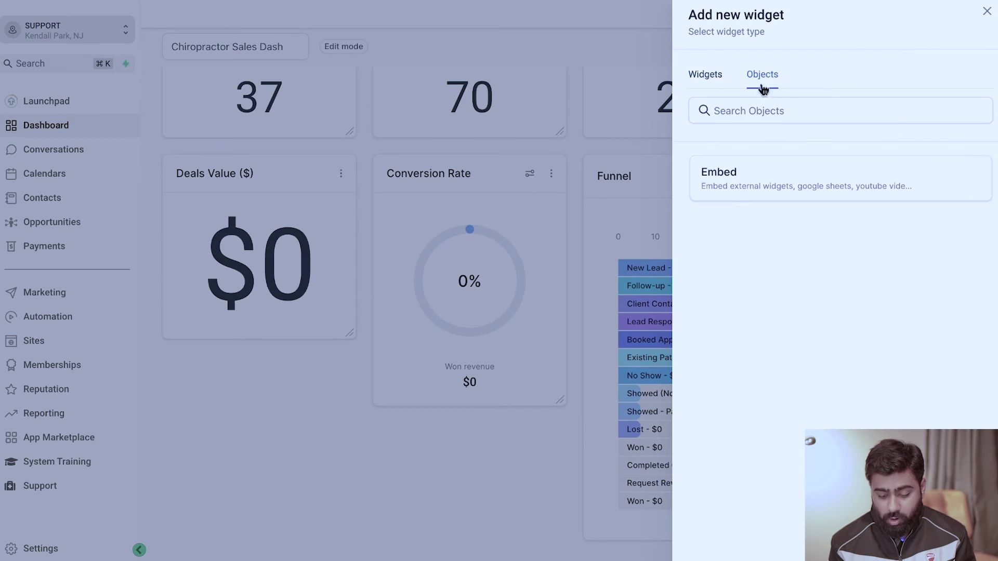
{"action": "left_click", "coordinate": [764, 191]}
{"action": "left_click", "coordinate": [731, 292]}
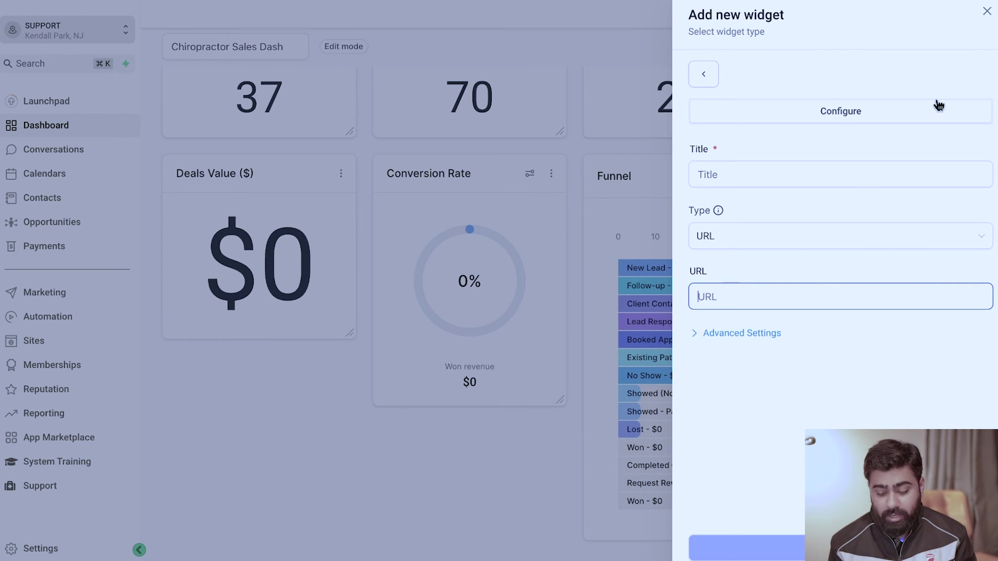
{"action": "key", "text": "super+v"}
{"action": "left_click", "coordinate": [733, 177]}
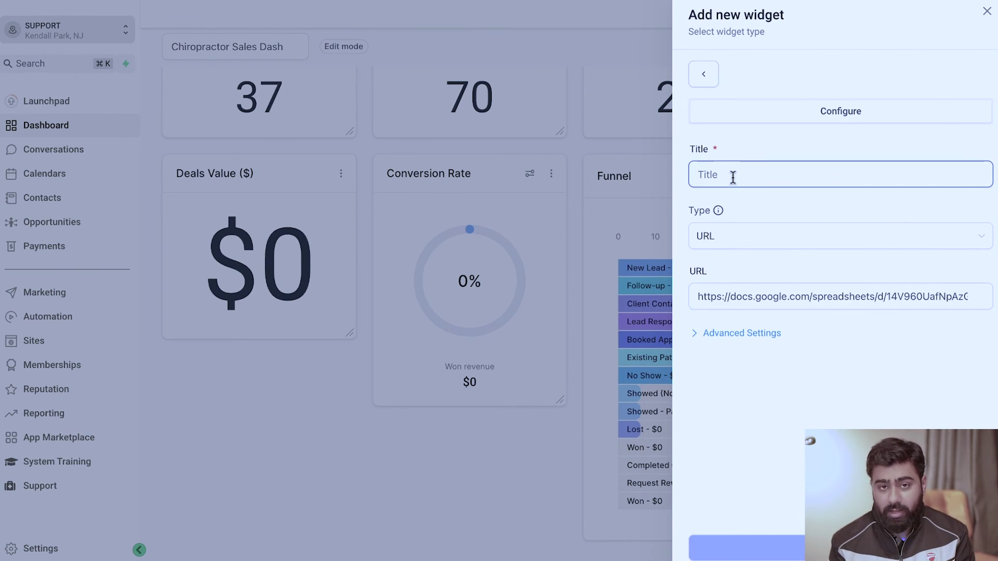
{"action": "type", "text": "Evaluation Sheet"}
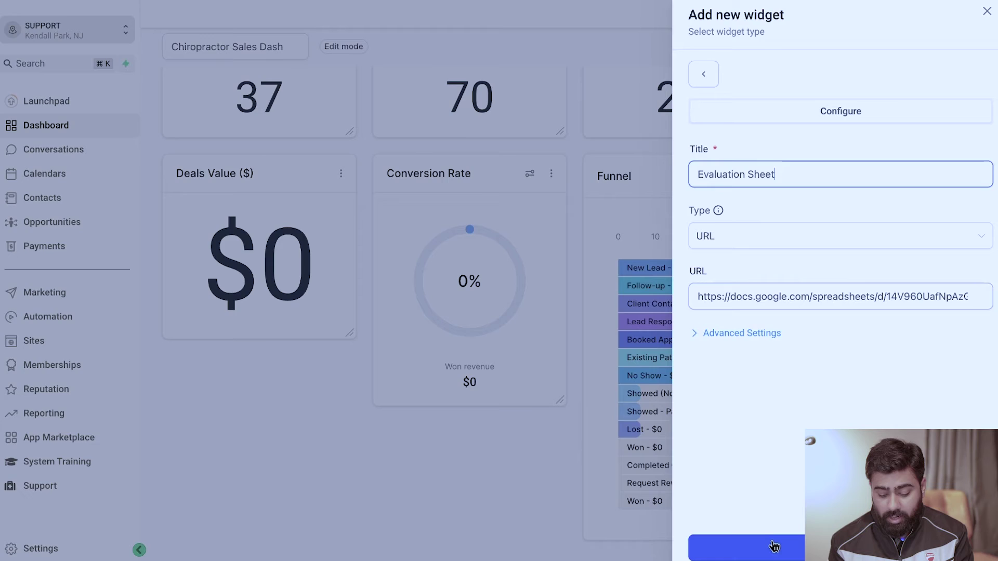
{"action": "left_click", "coordinate": [771, 546]}
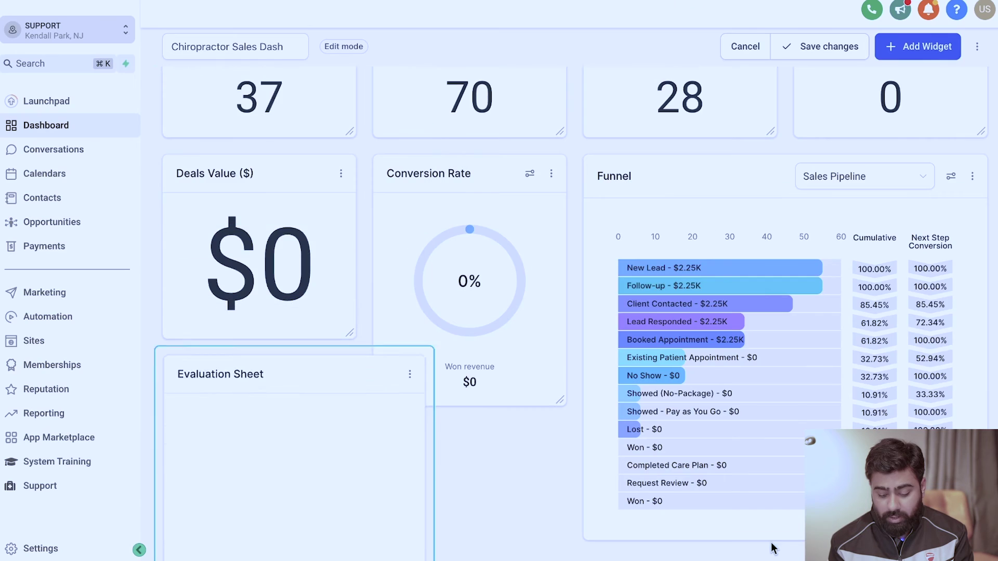
Step: Drag the Evaluation Sheet widget beside the Funnel widget on the dashboard
{"action": "scroll", "coordinate": [524, 323], "scroll_direction": "down", "scroll_amount": 1}
{"action": "scroll", "coordinate": [437, 292], "scroll_direction": "up", "scroll_amount": 2}
{"action": "scroll", "coordinate": [437, 291], "scroll_direction": "down", "scroll_amount": 4}
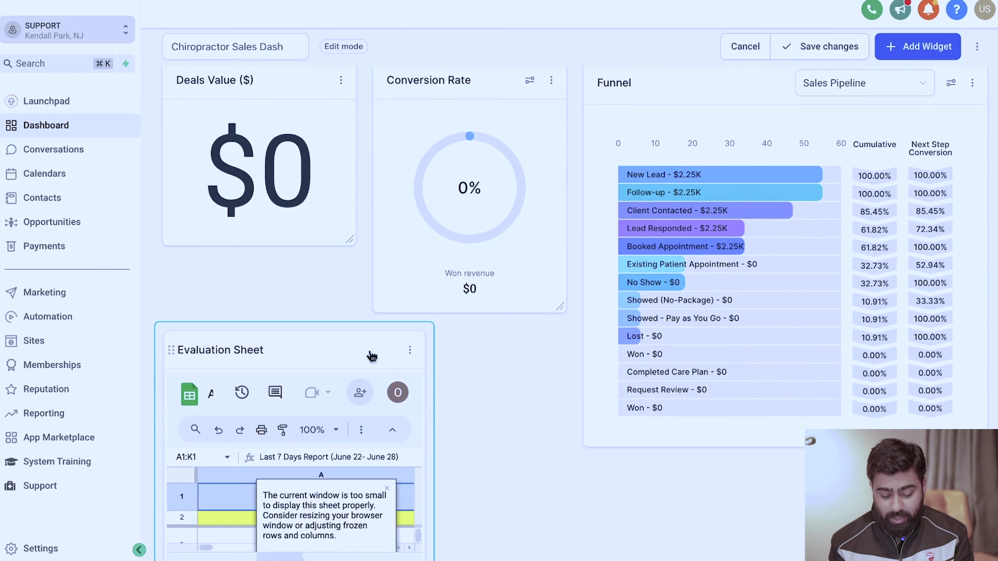
{"action": "left_click_drag", "start_coordinate": [359, 351], "coordinate": [787, 338]}
{"action": "scroll", "coordinate": [642, 309], "scroll_direction": "down", "scroll_amount": 2}
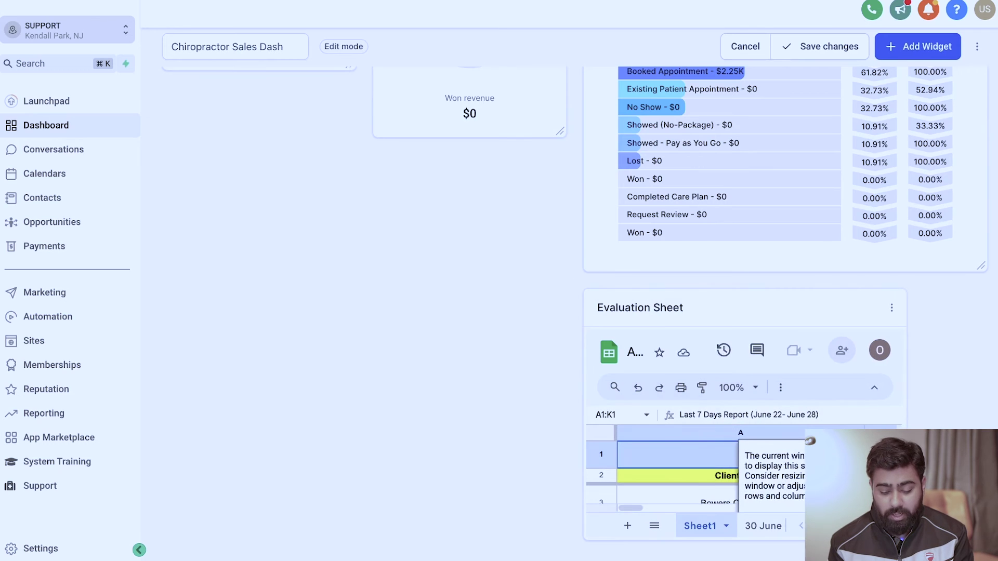
{"action": "scroll", "coordinate": [614, 266], "scroll_direction": "up", "scroll_amount": 1}
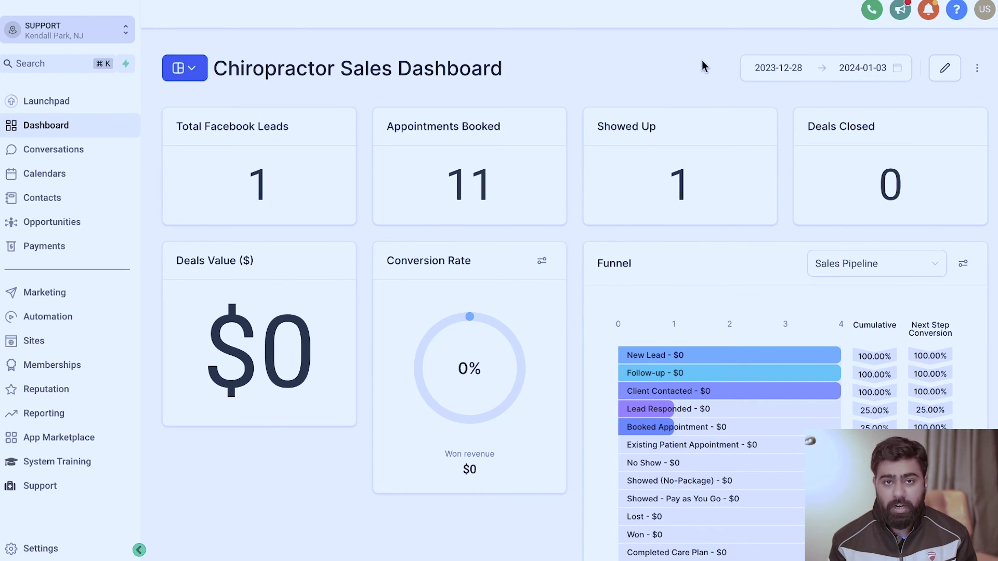
Step: Set the dashboard date range to This Month (2024-01-01 to 2024-01-03)
{"action": "left_click", "coordinate": [799, 67]}
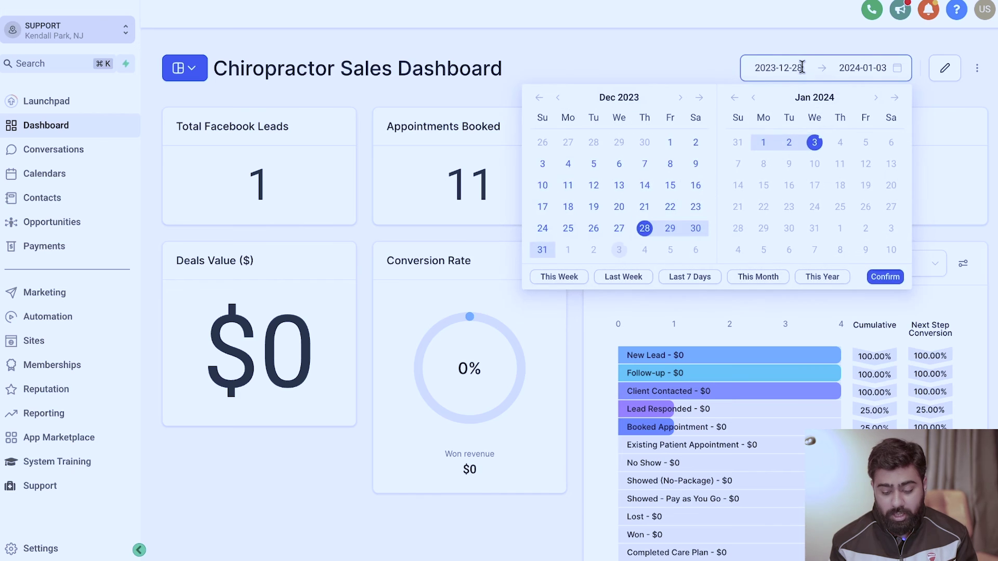
{"action": "left_click", "coordinate": [758, 280]}
{"action": "left_click", "coordinate": [885, 278]}
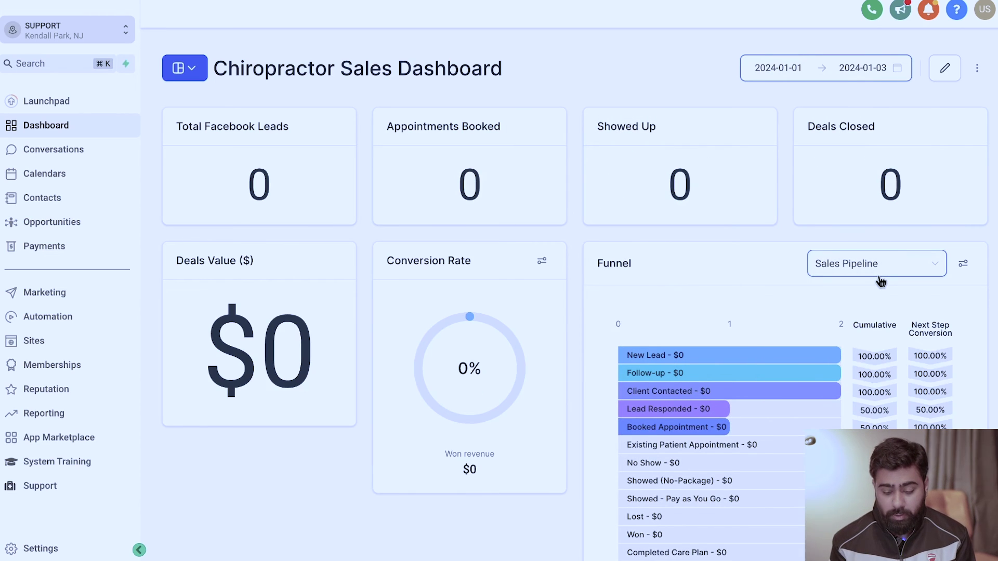
Step: Turn on Date Range Override for the Appointments Booked widget, keeping the dashboard range
{"action": "left_click", "coordinate": [950, 74]}
{"action": "left_click", "coordinate": [551, 126]}
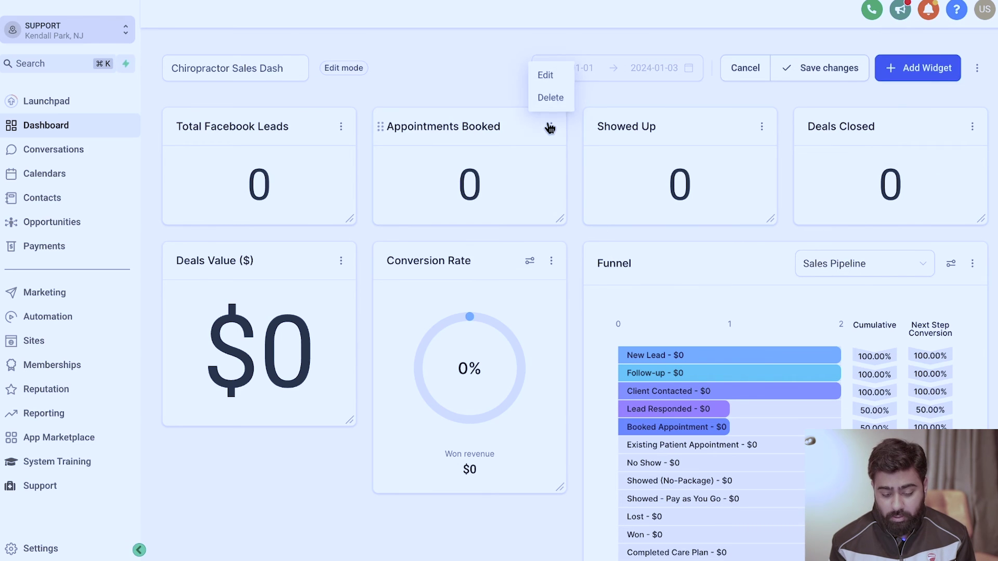
{"action": "left_click", "coordinate": [555, 78]}
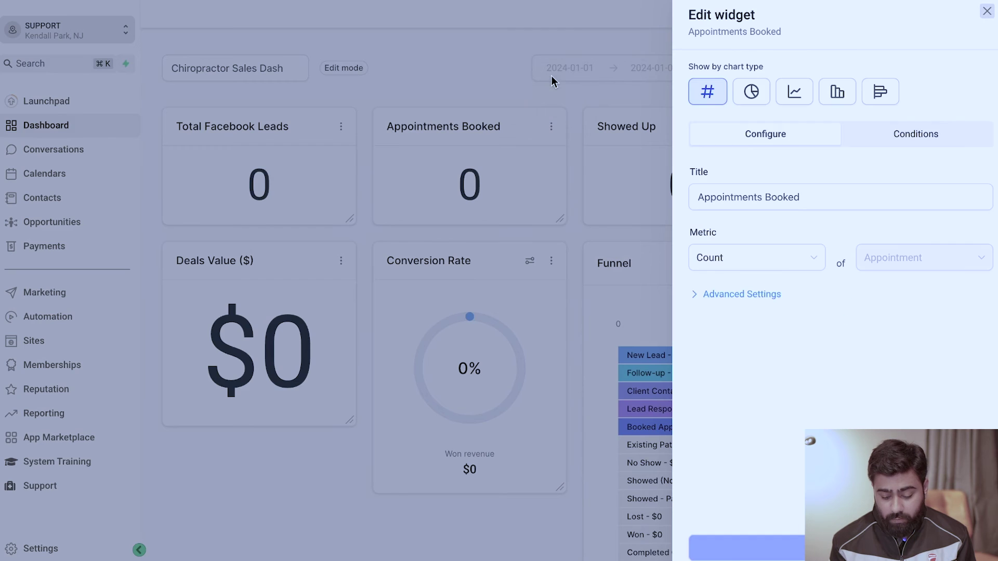
{"action": "double_click", "coordinate": [734, 295]}
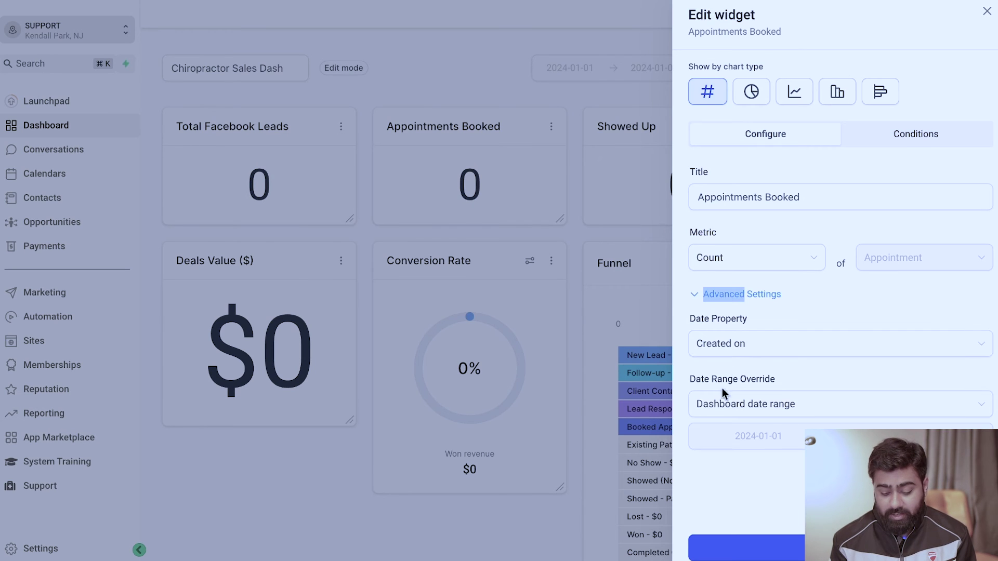
{"action": "left_click", "coordinate": [745, 406]}
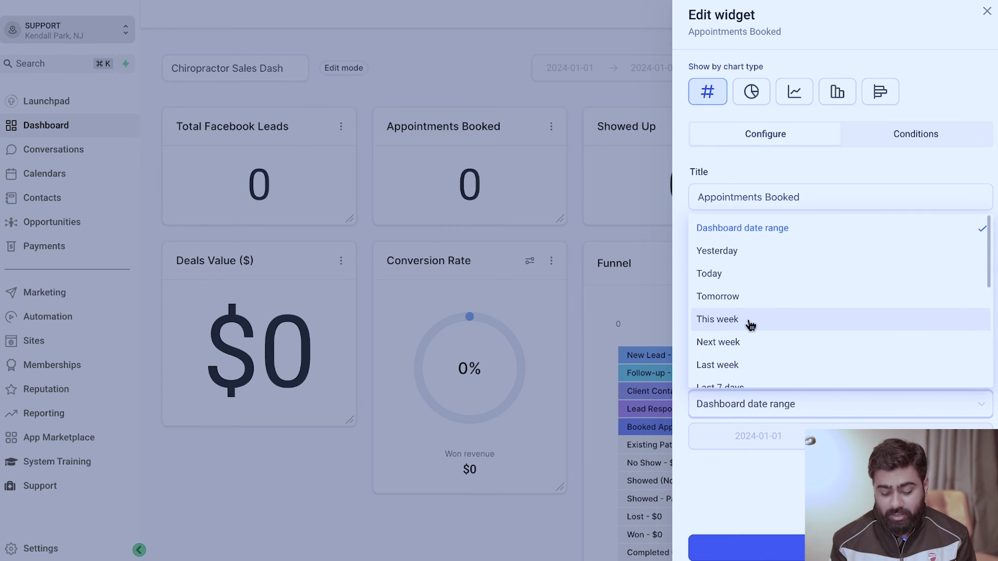
{"action": "left_click", "coordinate": [765, 461]}
Step: Close the widget editor and leave the 2024-01-01 to 2024-01-03 range unchanged
{"action": "left_click", "coordinate": [797, 51]}
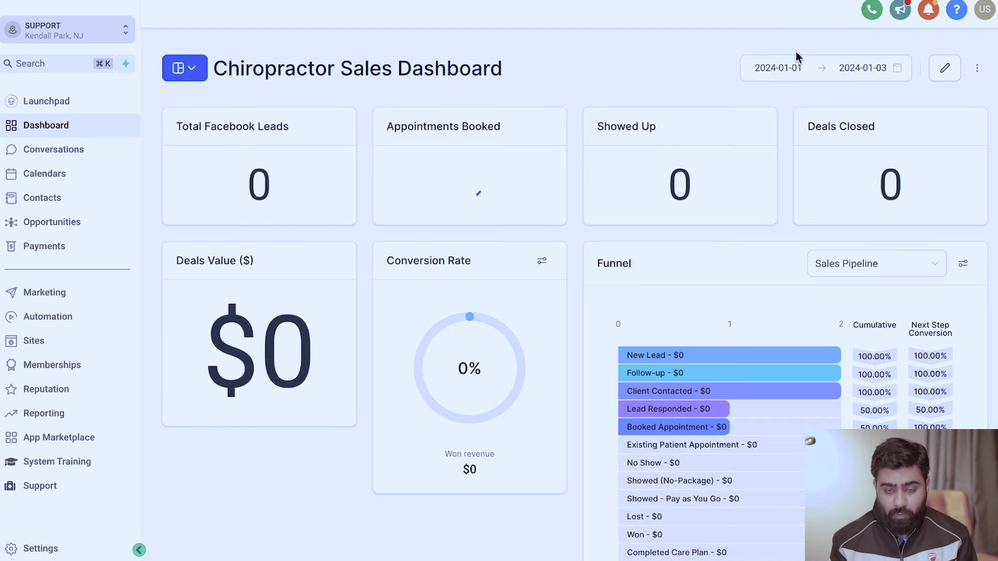
{"action": "left_click", "coordinate": [772, 67]}
{"action": "left_click", "coordinate": [693, 89]}
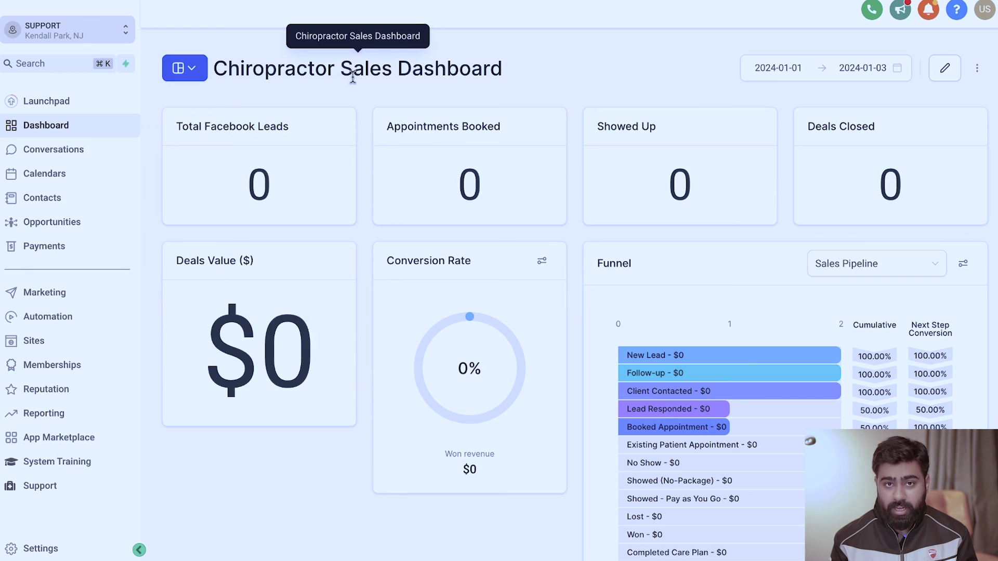
Step: Pin Chiropractor Sales Dashboard so it lists first, above TEST1, in the dashboard switcher
{"action": "left_click", "coordinate": [185, 68]}
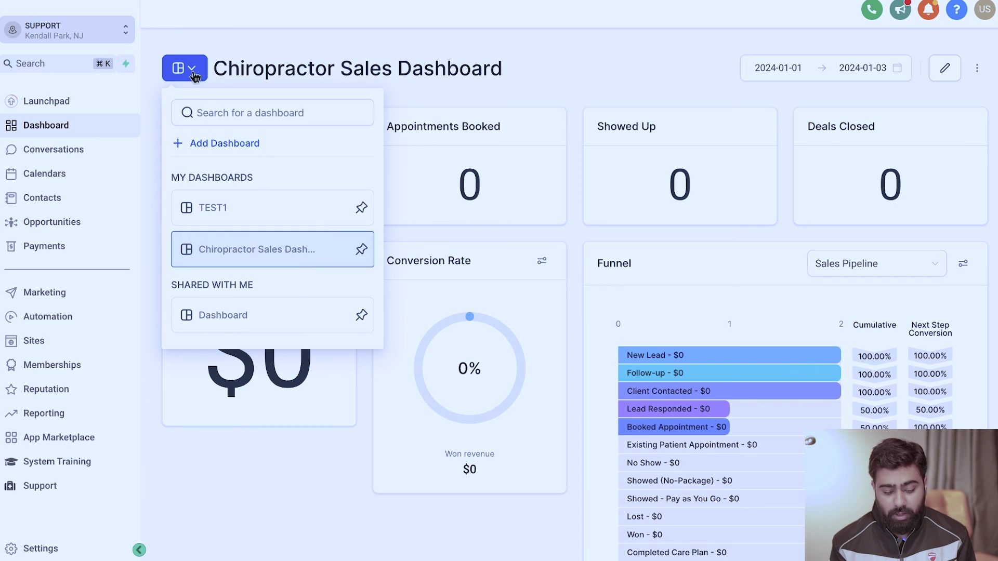
{"action": "left_click", "coordinate": [364, 255]}
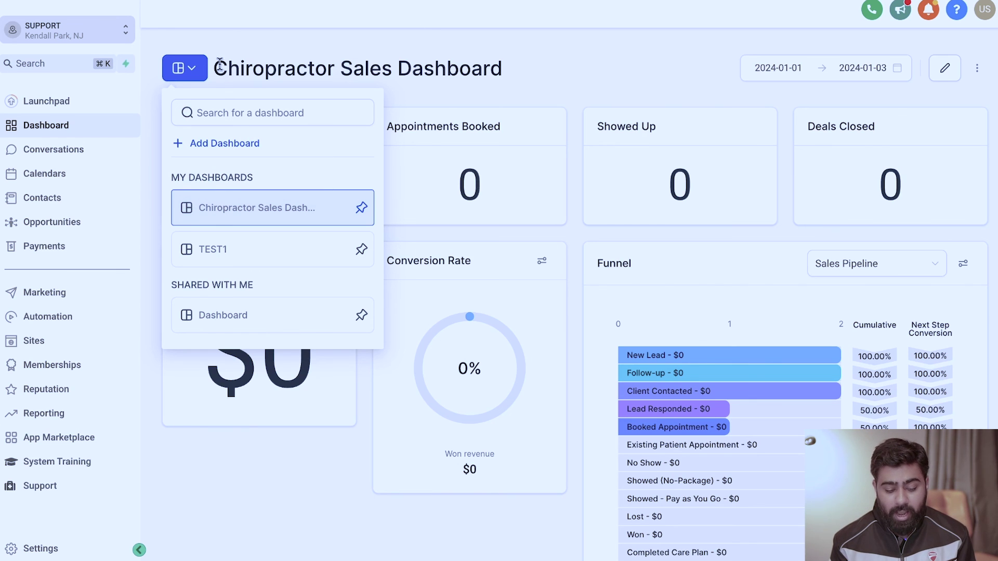
{"action": "left_click", "coordinate": [196, 70]}
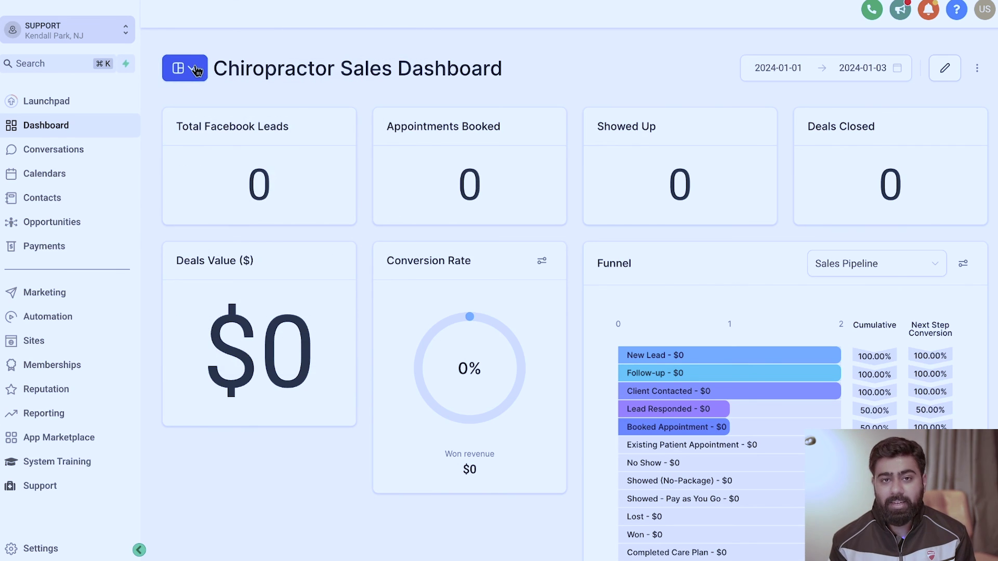